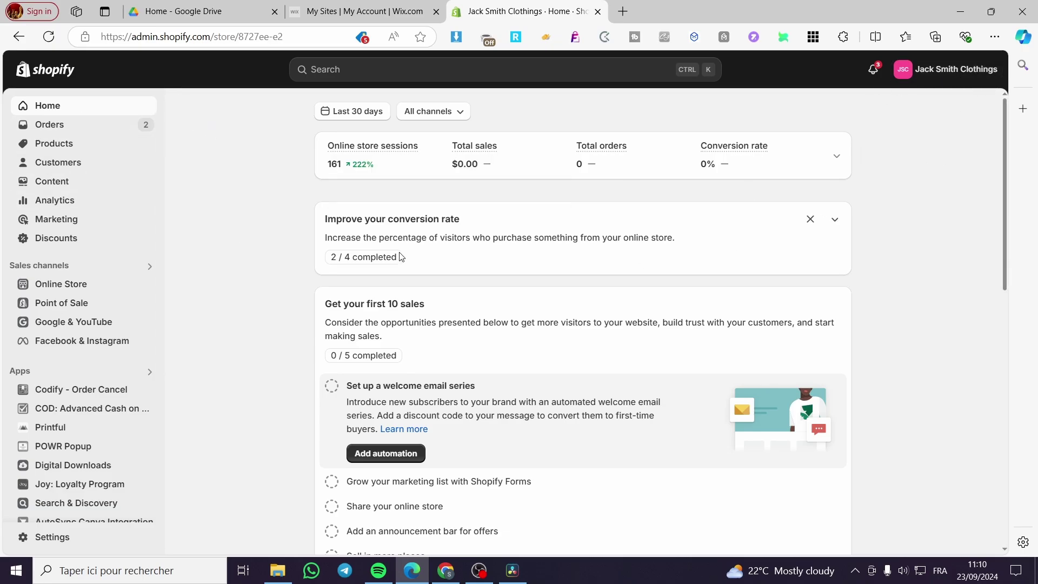
Step: Open the Products page to see the store's product list
{"action": "left_click", "coordinate": [47, 150]}
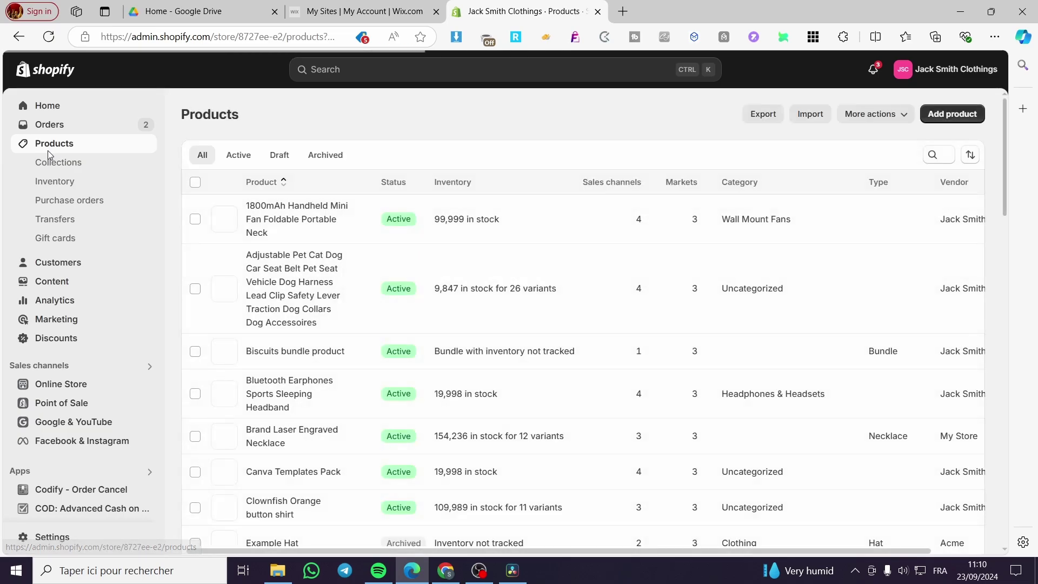
Step: From Home, review Settings' Payments and Shipping and delivery pages, then close Settings
{"action": "left_click", "coordinate": [54, 108]}
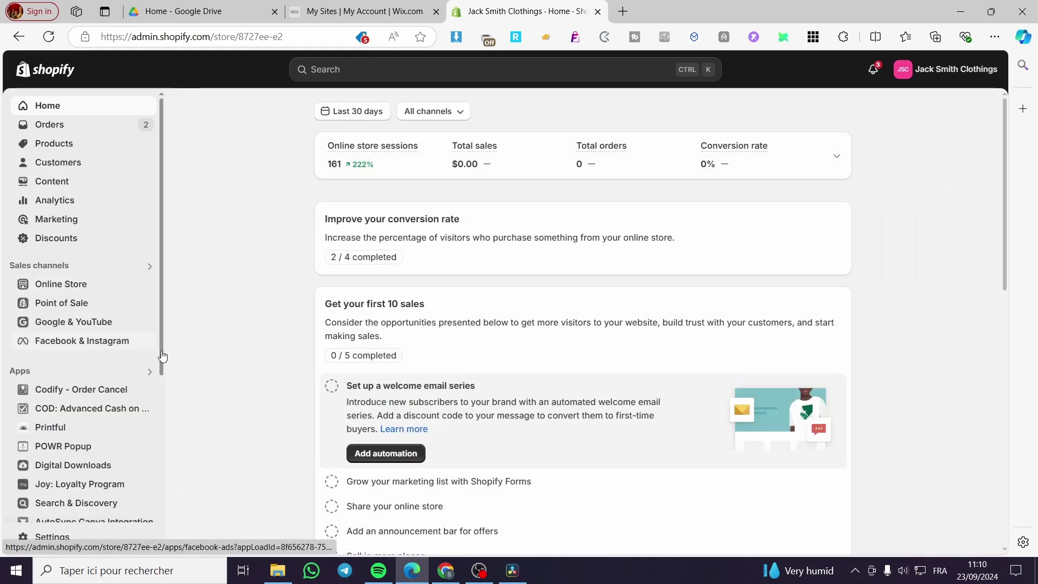
{"action": "scroll", "coordinate": [128, 371], "scroll_direction": "down", "scroll_amount": 6}
{"action": "left_click", "coordinate": [48, 538]}
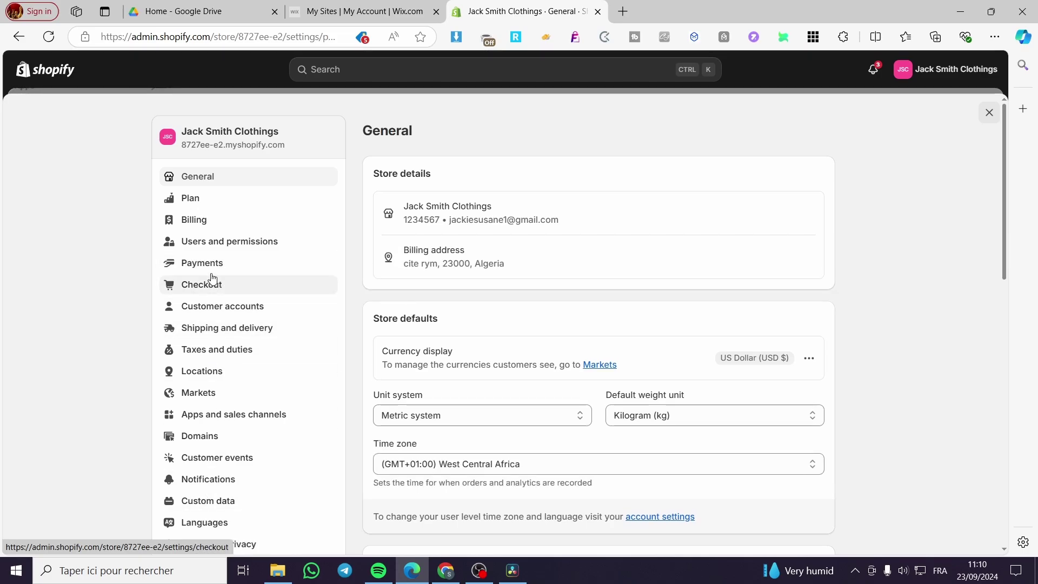
{"action": "left_click", "coordinate": [209, 267]}
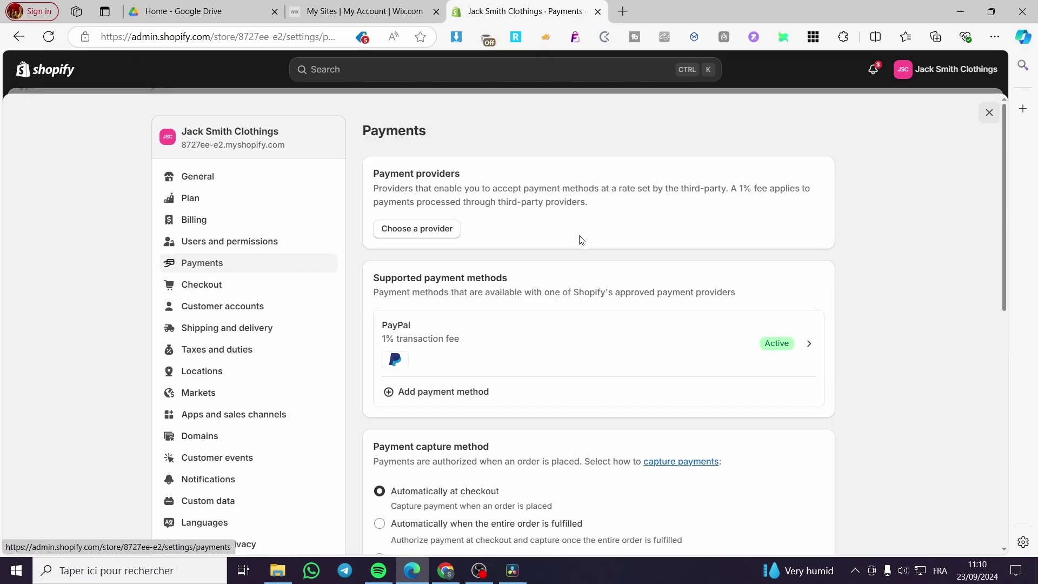
{"action": "left_click", "coordinate": [209, 331]}
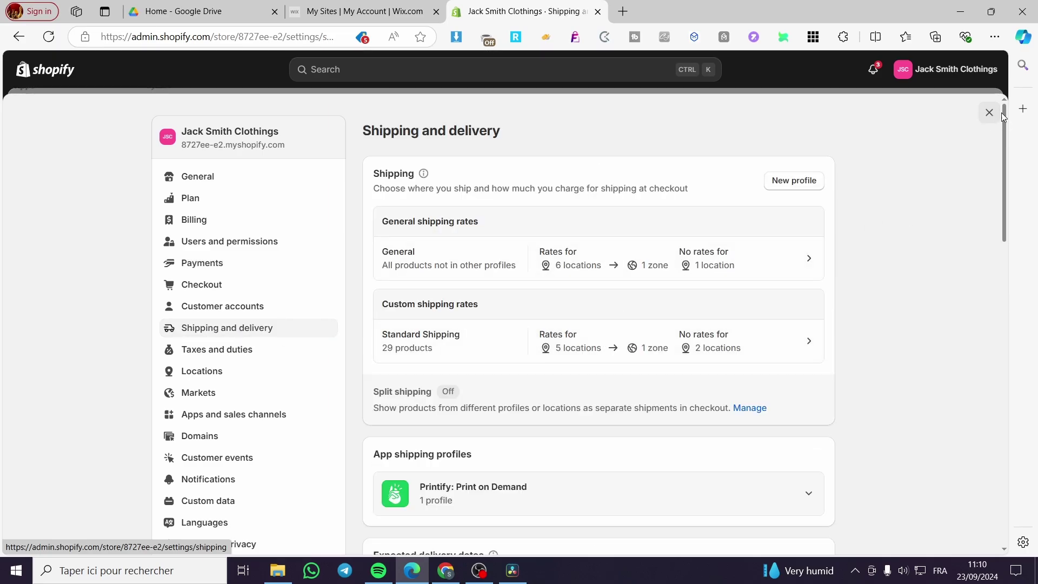
{"action": "left_click", "coordinate": [990, 113]}
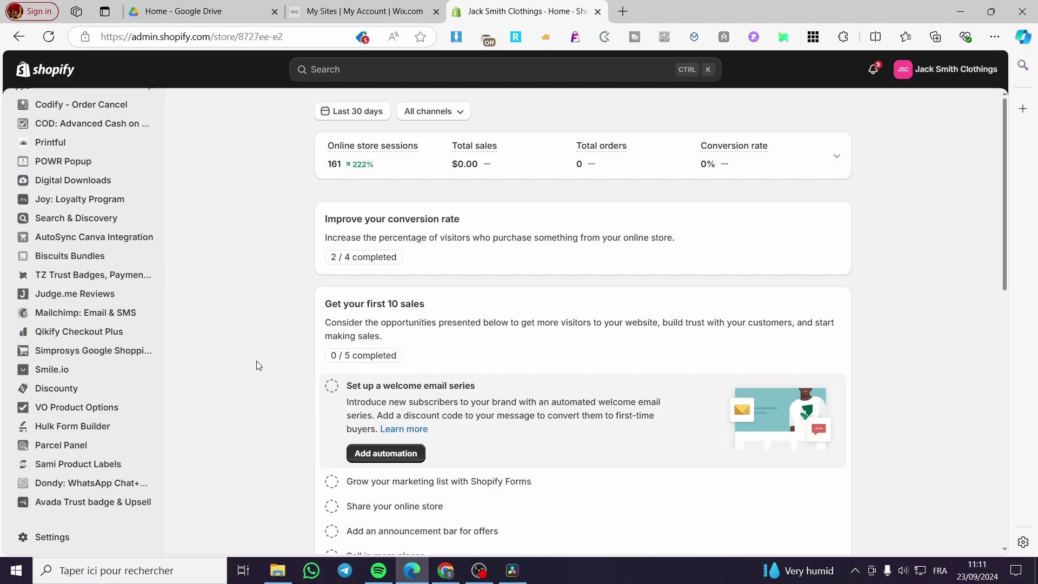
Step: Add an automation from the Home page's 'Set up a welcome email series' task
{"action": "scroll", "coordinate": [97, 324], "scroll_direction": "up", "scroll_amount": 5}
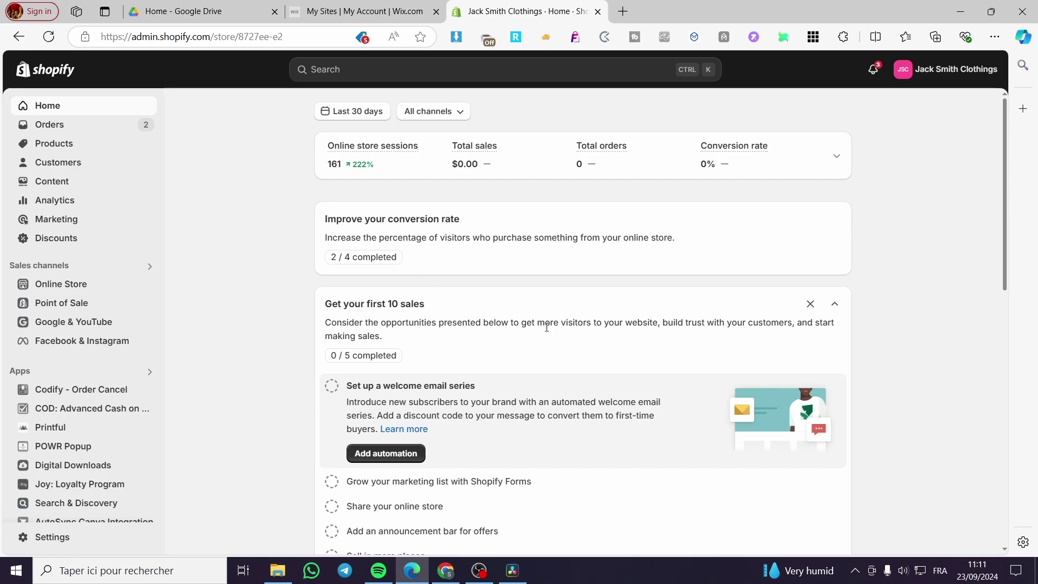
{"action": "scroll", "coordinate": [468, 428], "scroll_direction": "down", "scroll_amount": 5}
{"action": "scroll", "coordinate": [384, 456], "scroll_direction": "up", "scroll_amount": 5}
{"action": "scroll", "coordinate": [436, 419], "scroll_direction": "down", "scroll_amount": 1}
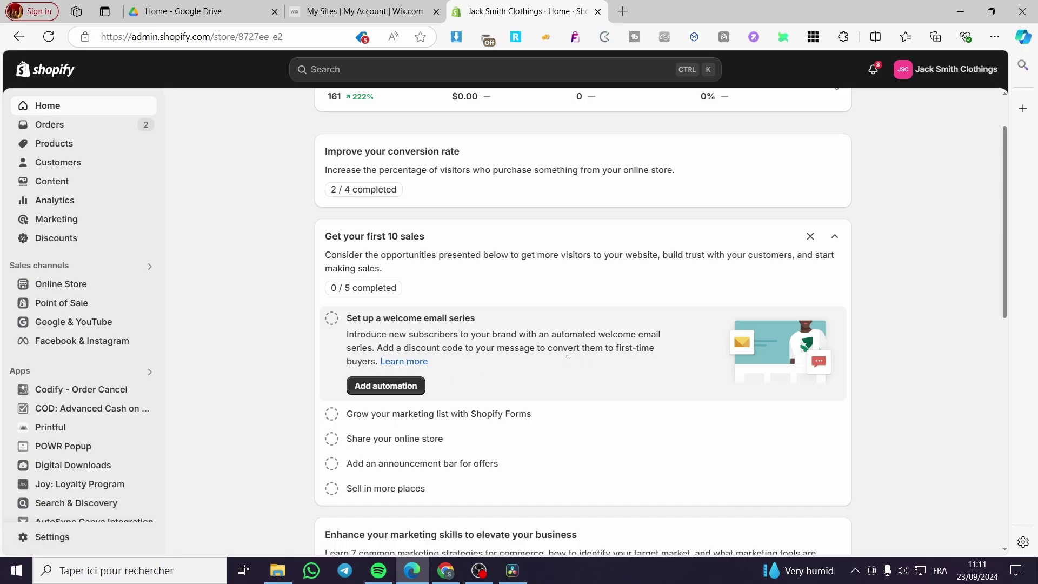
{"action": "left_click", "coordinate": [385, 385]}
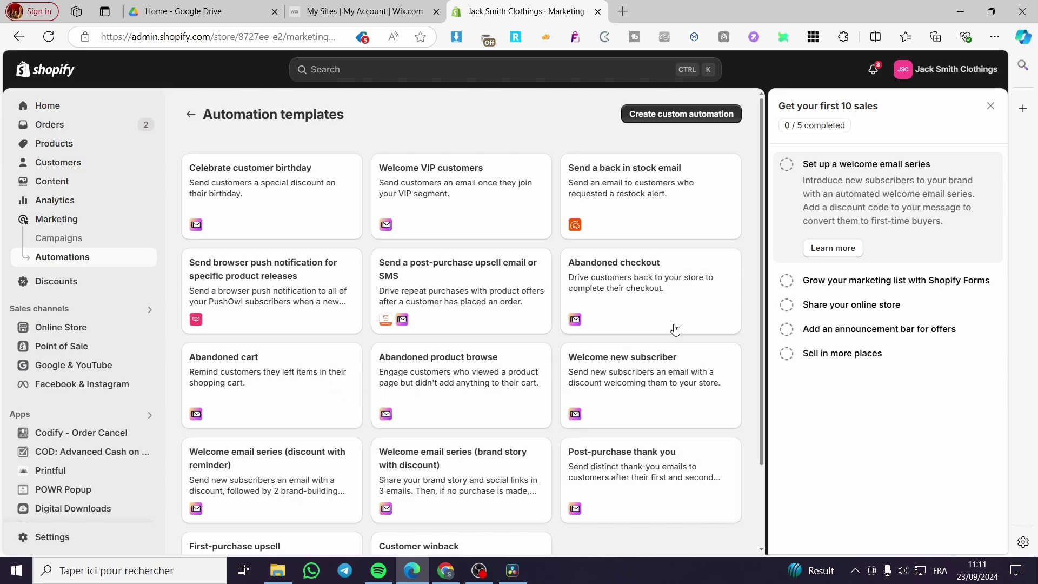
Step: Preview the 'Welcome new subscriber' automation template
{"action": "scroll", "coordinate": [622, 300], "scroll_direction": "down", "scroll_amount": 2}
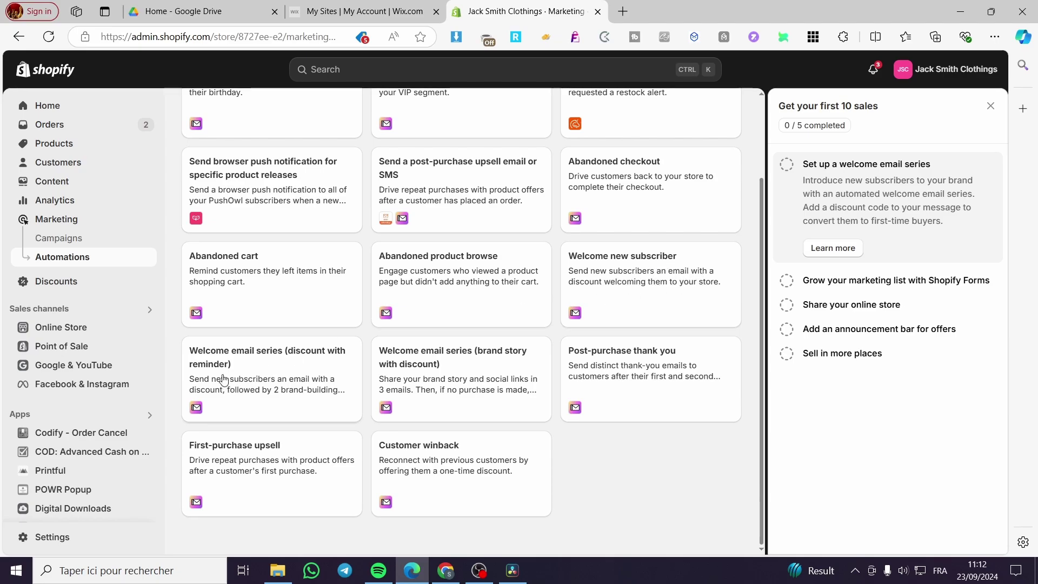
{"action": "scroll", "coordinate": [540, 356], "scroll_direction": "up", "scroll_amount": 2}
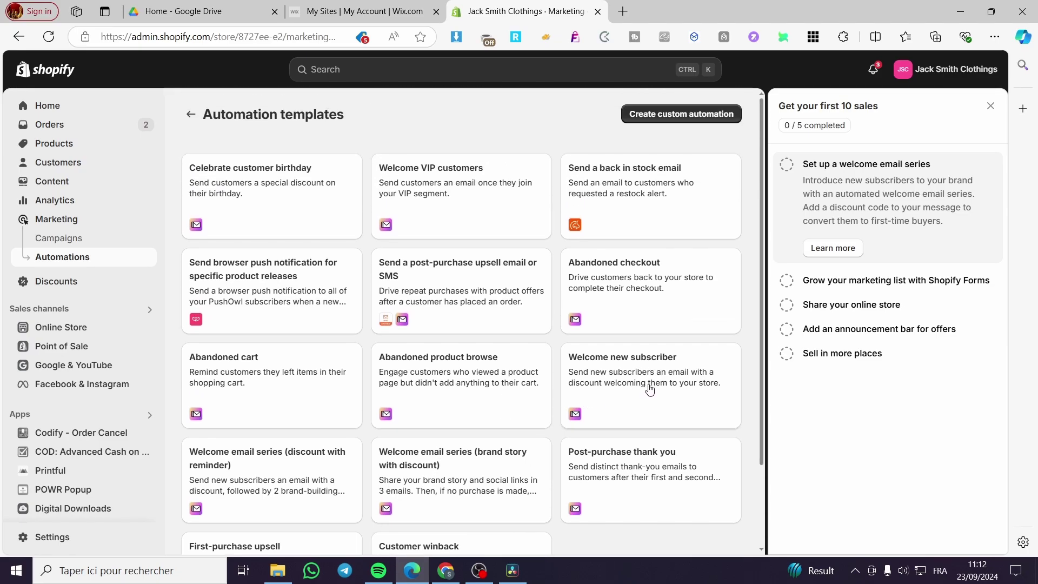
{"action": "left_click", "coordinate": [621, 381]}
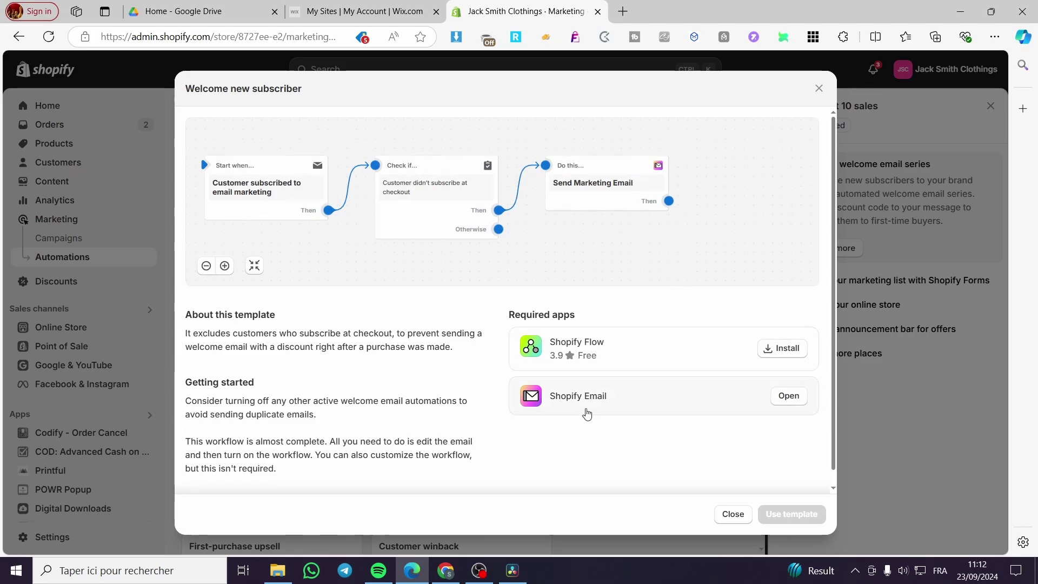
Step: Install Shopify Flow and create the 'Welcome new subscribers' workflow from the template
{"action": "left_click", "coordinate": [787, 349]}
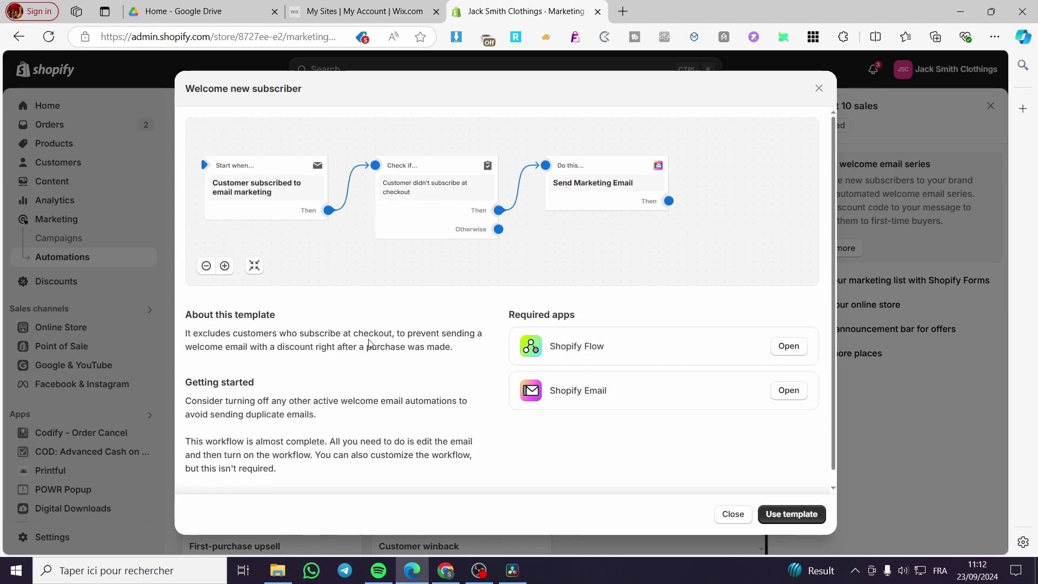
{"action": "scroll", "coordinate": [518, 346], "scroll_direction": "down", "scroll_amount": 1}
{"action": "scroll", "coordinate": [541, 373], "scroll_direction": "up", "scroll_amount": 1}
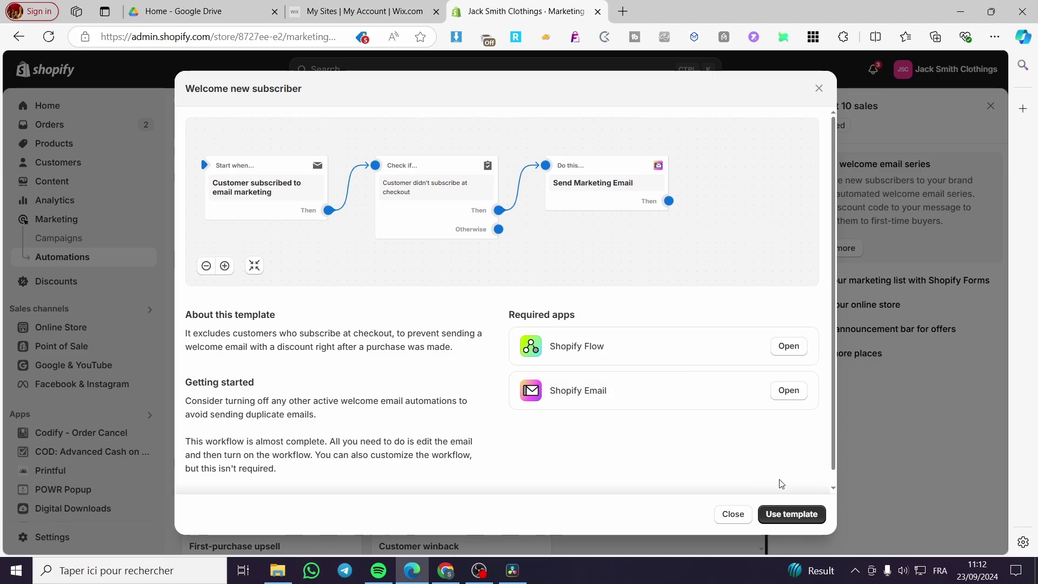
{"action": "left_click", "coordinate": [792, 520]}
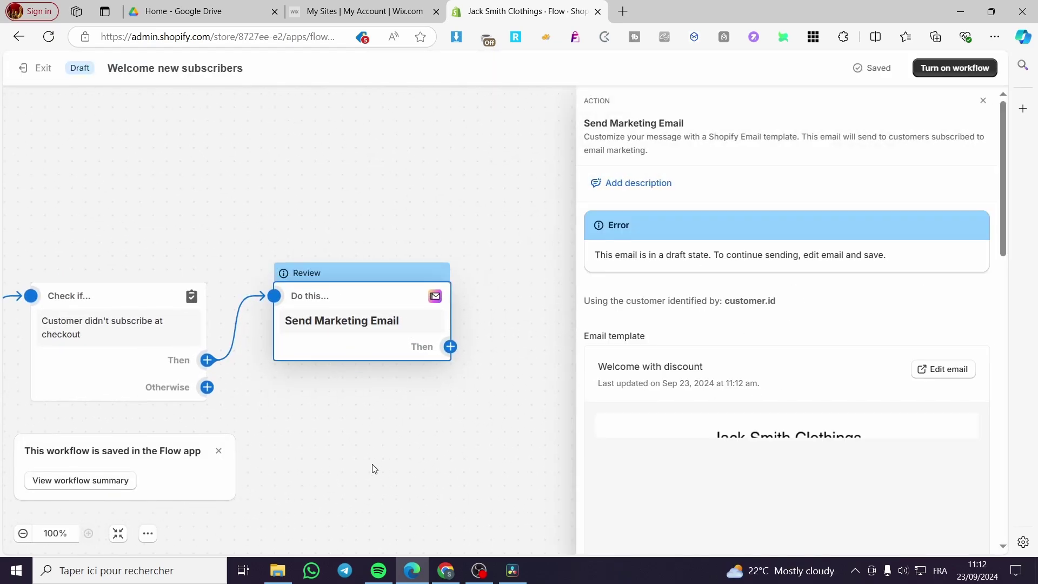
Step: Pan the workflow canvas and open the Send Marketing Email step's details
{"action": "left_click_drag", "start_coordinate": [371, 468], "coordinate": [676, 373]}
{"action": "left_click", "coordinate": [556, 429]}
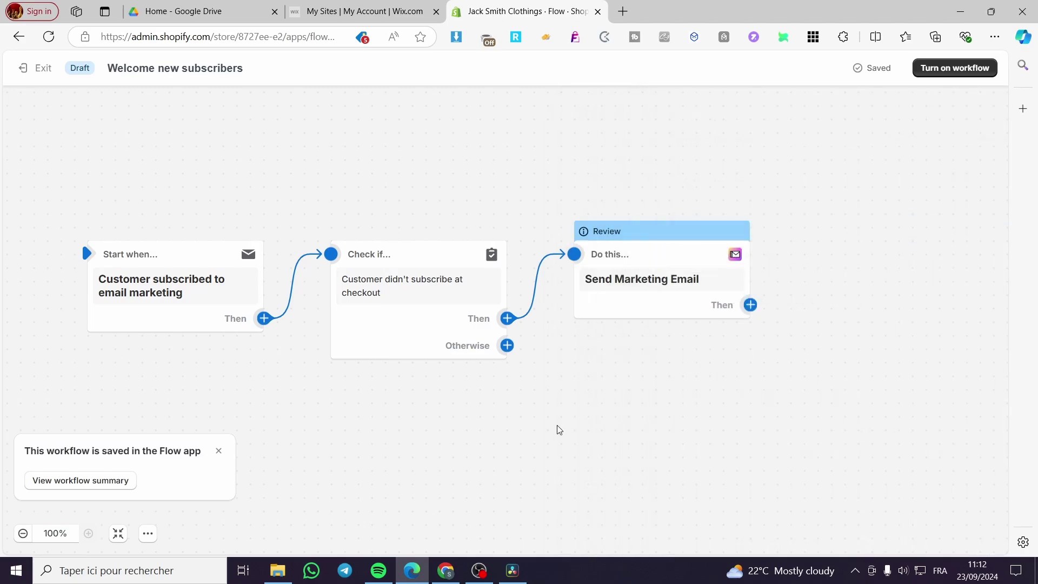
{"action": "mouse_move", "coordinate": [164, 316]}
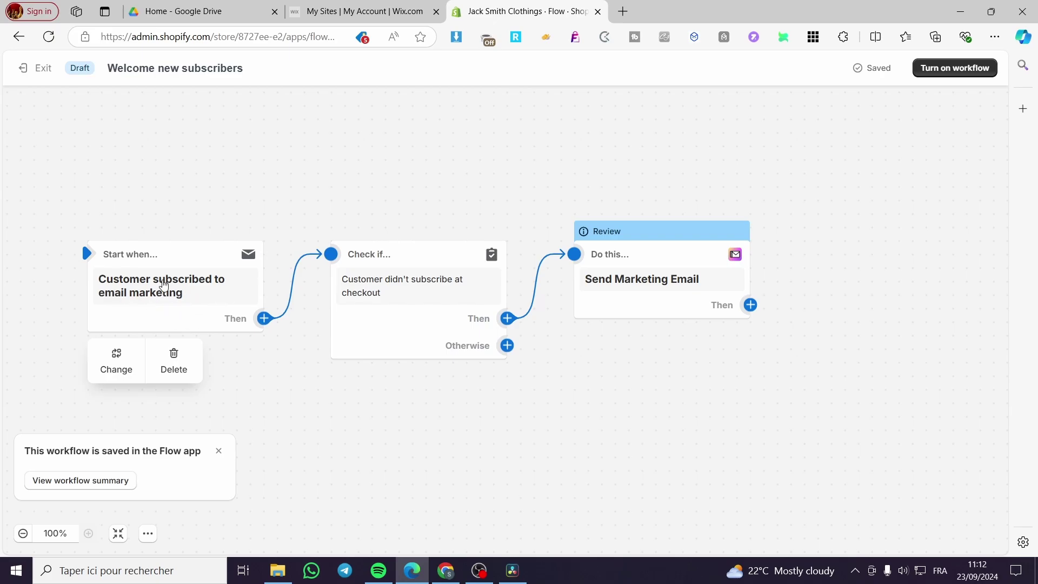
{"action": "mouse_move", "coordinate": [297, 312]}
{"action": "mouse_move", "coordinate": [365, 257]}
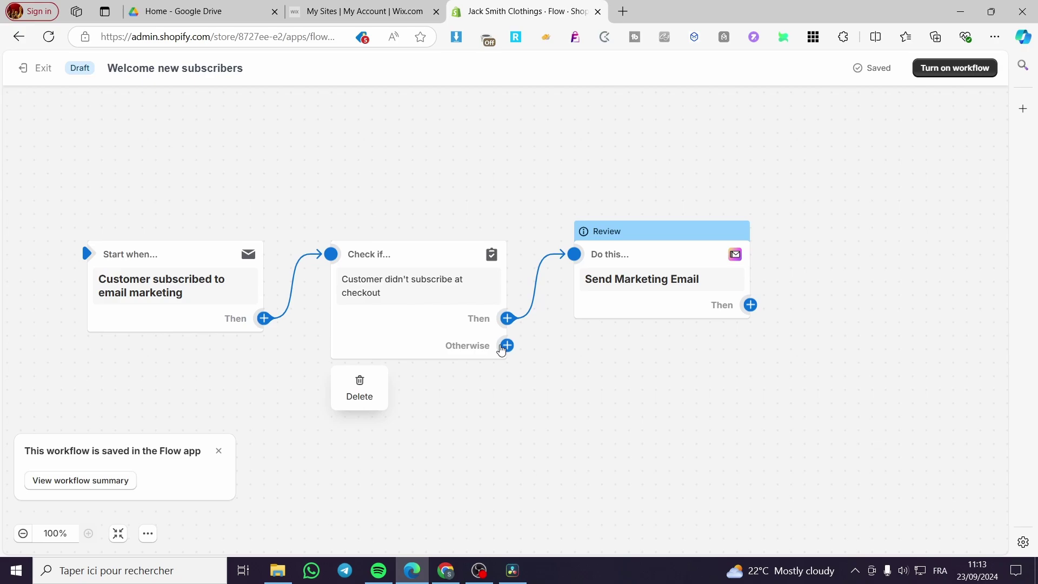
{"action": "left_click", "coordinate": [654, 236]}
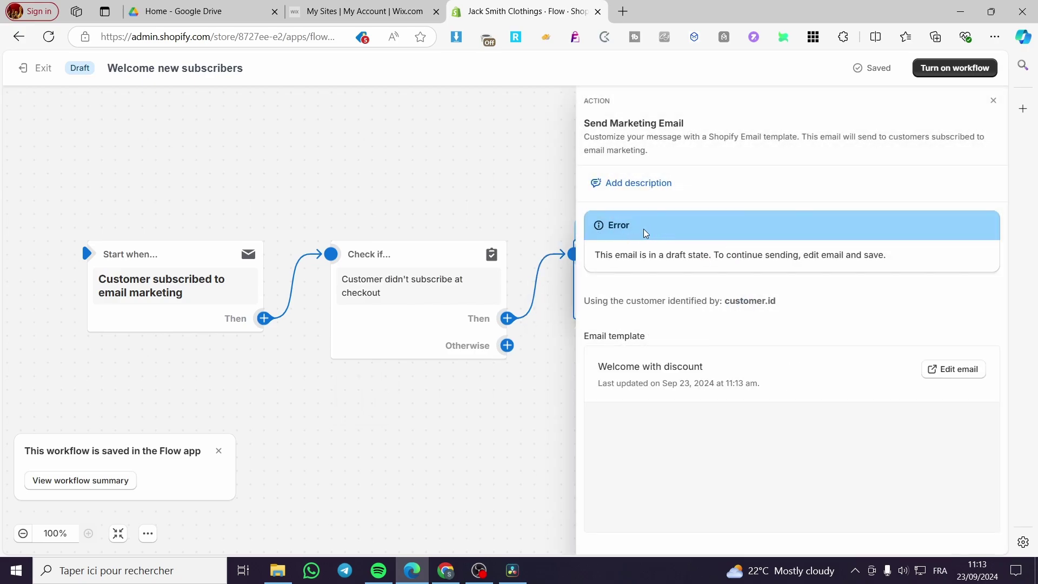
{"action": "left_click", "coordinate": [547, 142]}
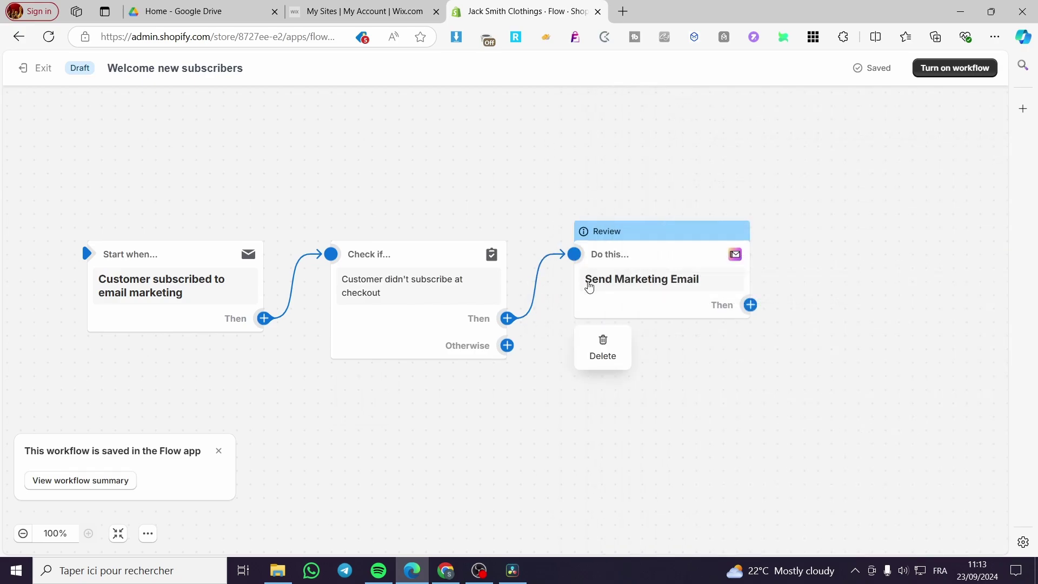
{"action": "left_click", "coordinate": [610, 235]}
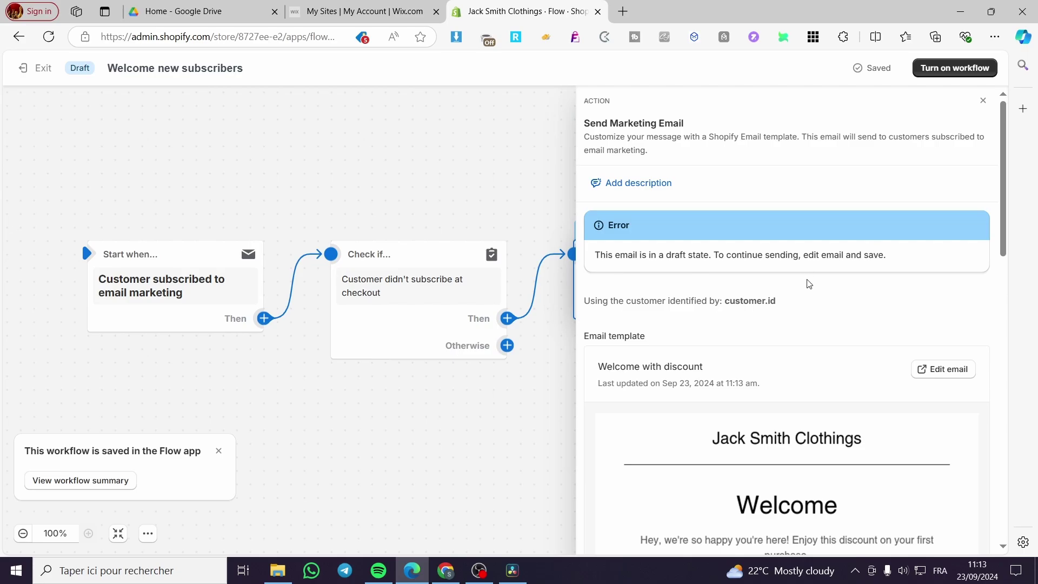
Step: Open the step's 'Welcome with discount' email for editing
{"action": "scroll", "coordinate": [919, 352], "scroll_direction": "down", "scroll_amount": 6}
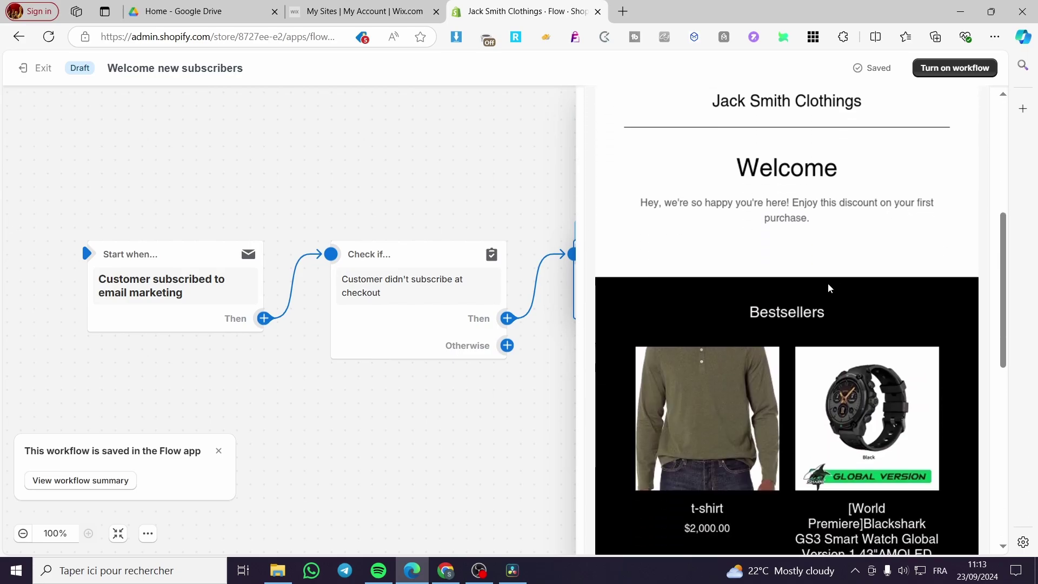
{"action": "scroll", "coordinate": [830, 287], "scroll_direction": "down", "scroll_amount": 10}
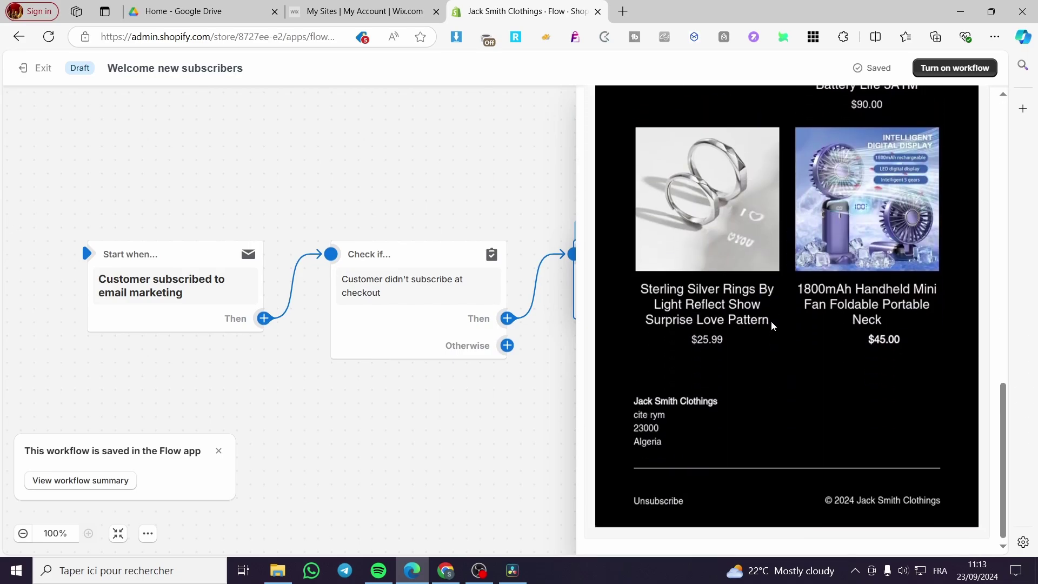
{"action": "scroll", "coordinate": [789, 387], "scroll_direction": "up", "scroll_amount": 15}
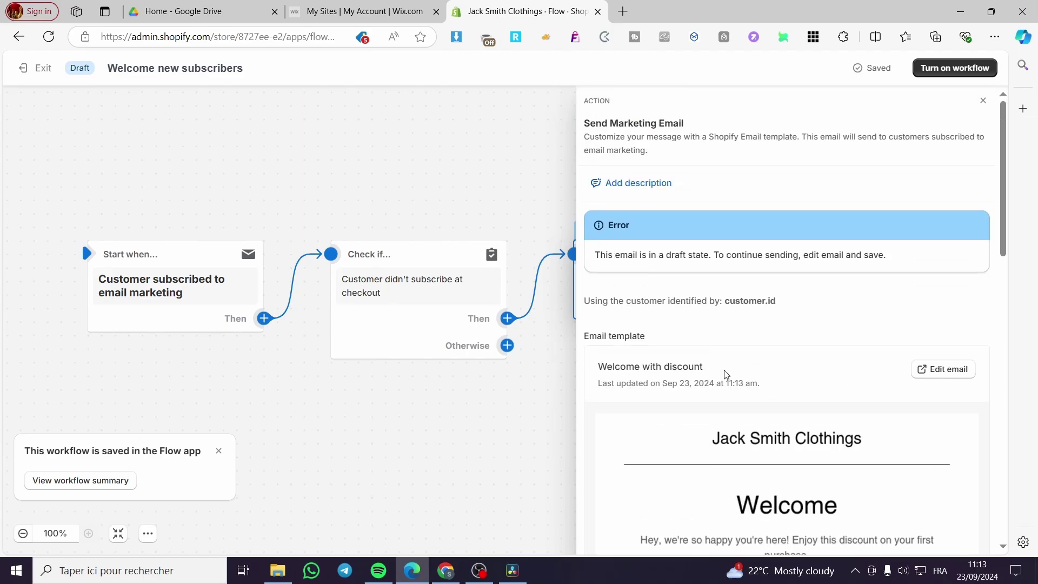
{"action": "left_click", "coordinate": [960, 370]}
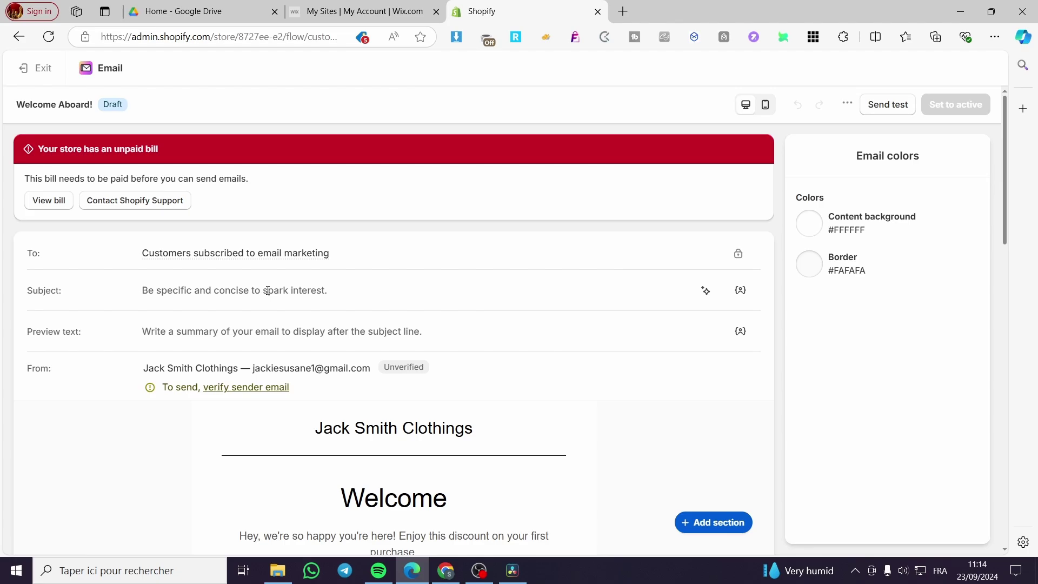
Step: Look over the 'Welcome Aboard!' draft, noting its blank subject and discount-offer body
{"action": "scroll", "coordinate": [581, 297], "scroll_direction": "down", "scroll_amount": 3}
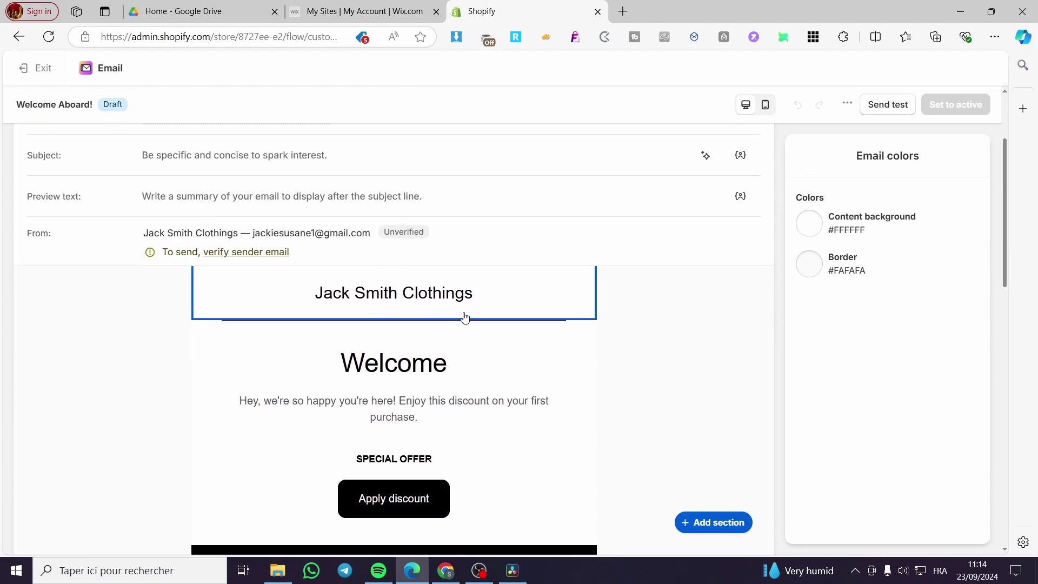
{"action": "scroll", "coordinate": [254, 309], "scroll_direction": "up", "scroll_amount": 3}
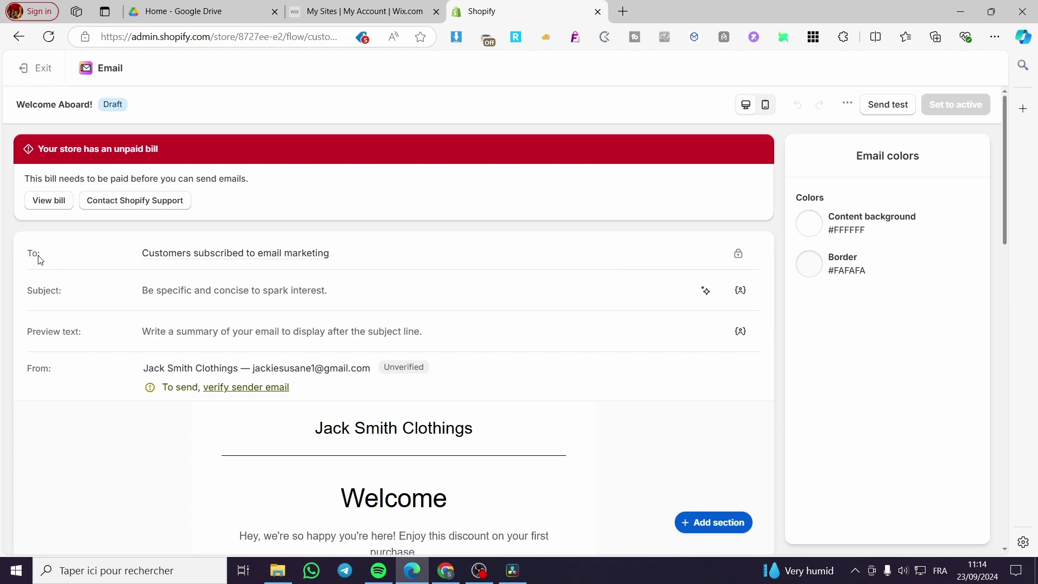
{"action": "mouse_move", "coordinate": [340, 258]}
{"action": "mouse_move", "coordinate": [261, 257]}
Step: Type and correct the subject to 'Welcome to your best ever store, here is a little gift for you.'
{"action": "left_click", "coordinate": [174, 291]}
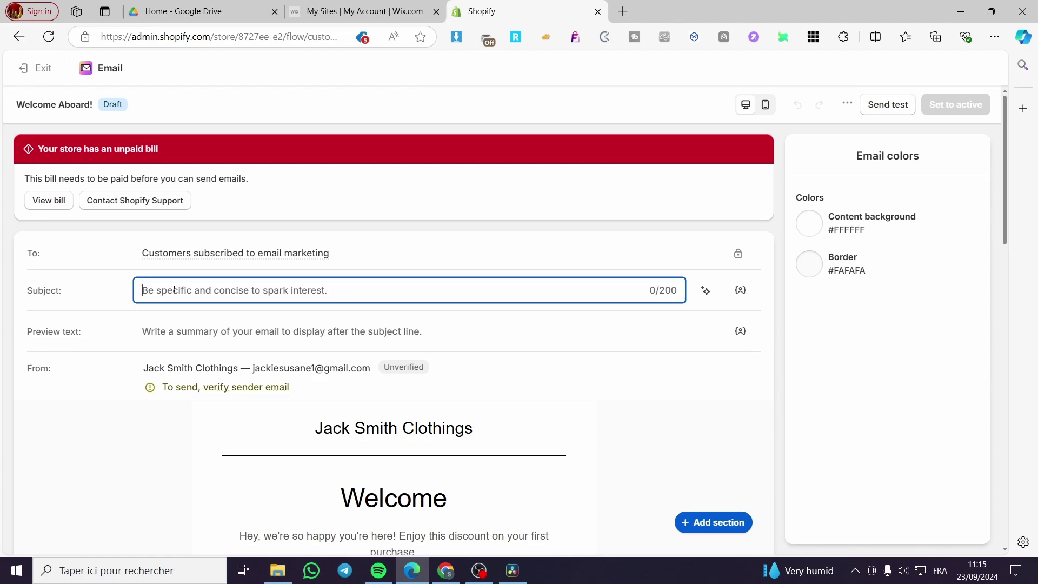
{"action": "type", "text": "Welcome to "}
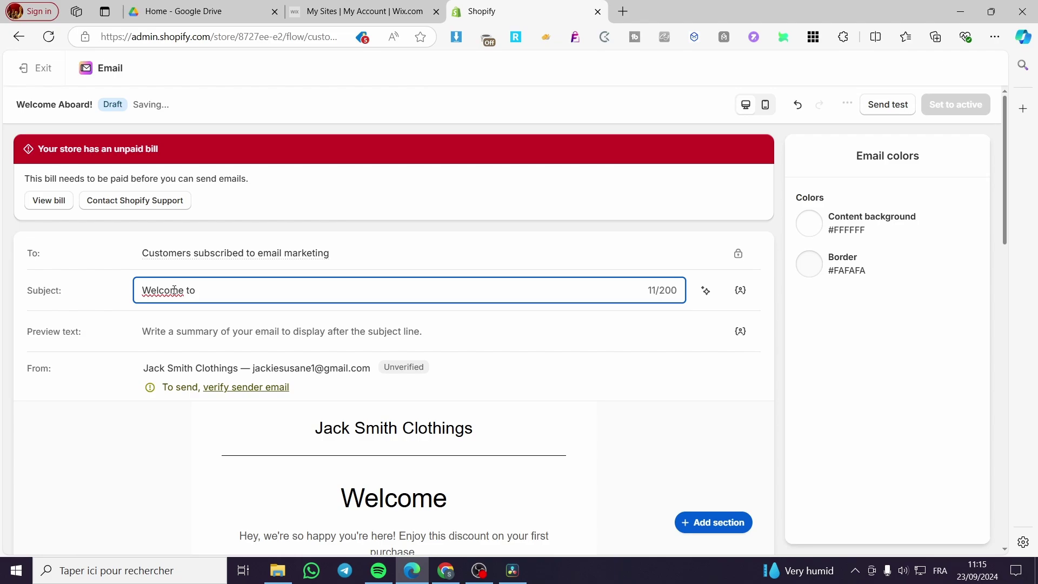
{"action": "type", "text": "your bes"}
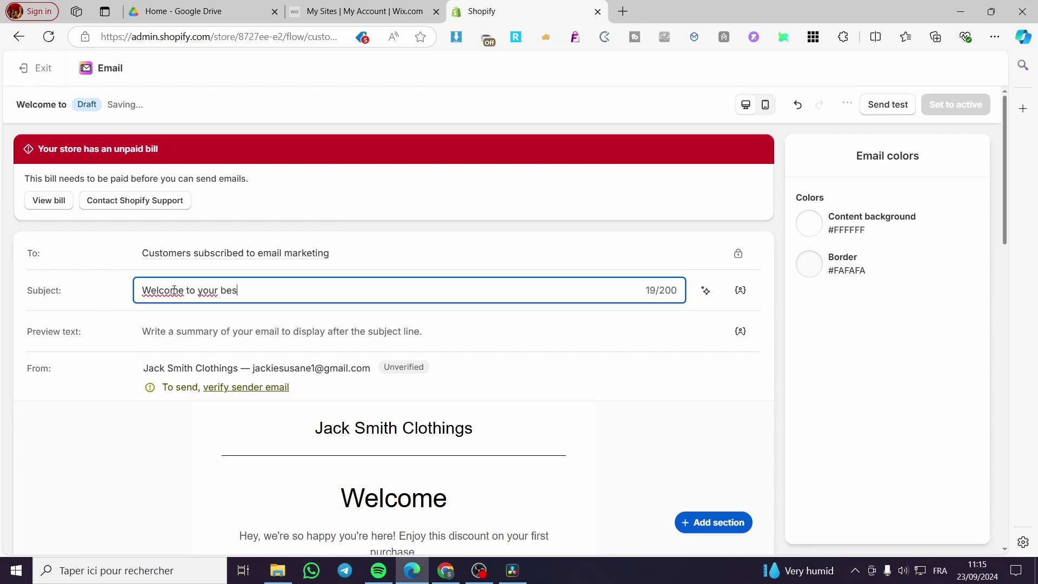
{"action": "type", "text": "t ever store"}
{"action": "key", "text": "BackSpace"}
{"action": "type", "text": "-heere"}
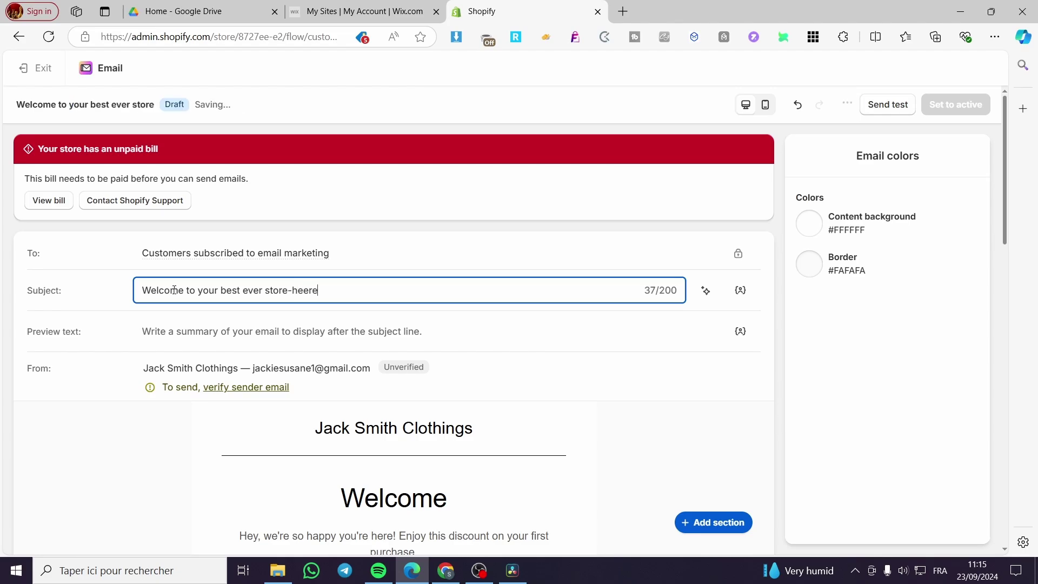
{"action": "key", "text": "BackSpace"}
{"action": "key", "text": "BackSpace"}
{"action": "key", "text": "BackSpace"}
{"action": "type", "text": "re is"}
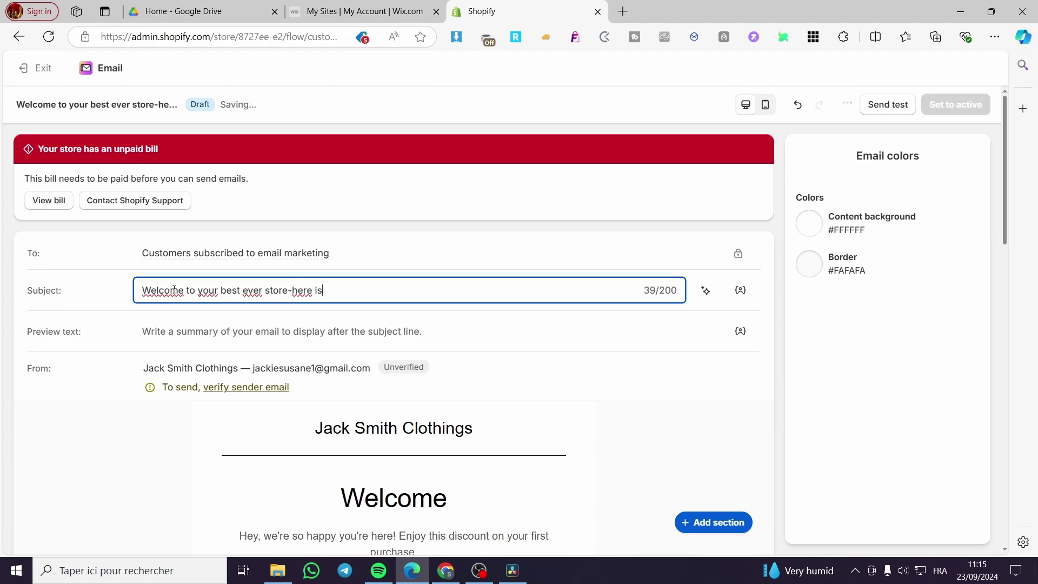
{"action": "type", "text": " a little gift for you"}
{"action": "key", "text": "Left"}
{"action": "key", "text": "Left"}
{"action": "key", "text": "Left"}
{"action": "key", "text": "Left"}
{"action": "key", "text": "Left"}
{"action": "key", "text": "Left"}
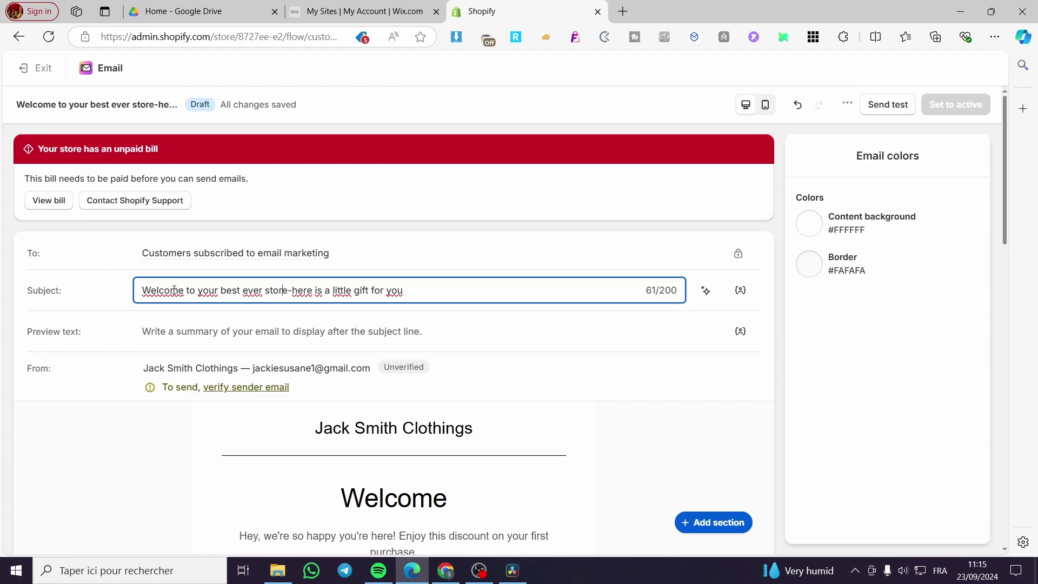
{"action": "key", "text": "BackSpace"}
{"action": "type", "text": ","}
{"action": "key", "text": "End"}
{"action": "type", "text": "."}
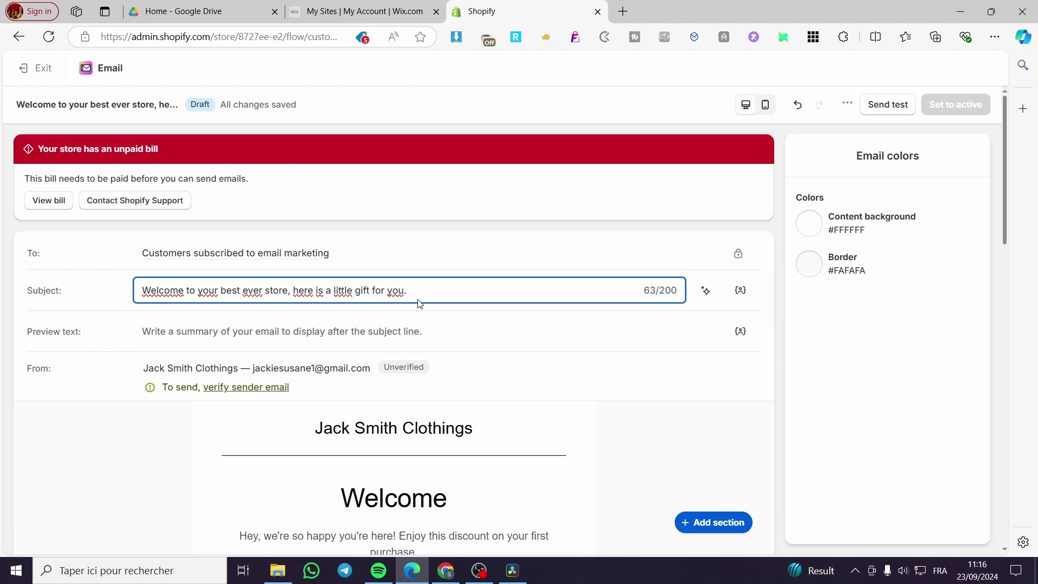
Step: Insert a Last name personalization tag and move it to the subject's start
{"action": "left_click", "coordinate": [740, 291]}
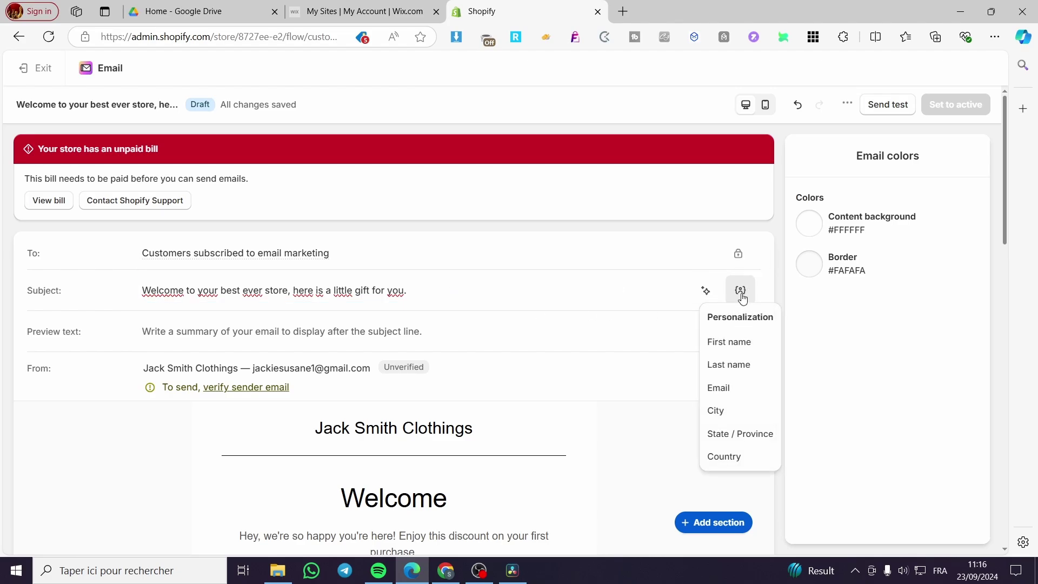
{"action": "left_click", "coordinate": [745, 365]}
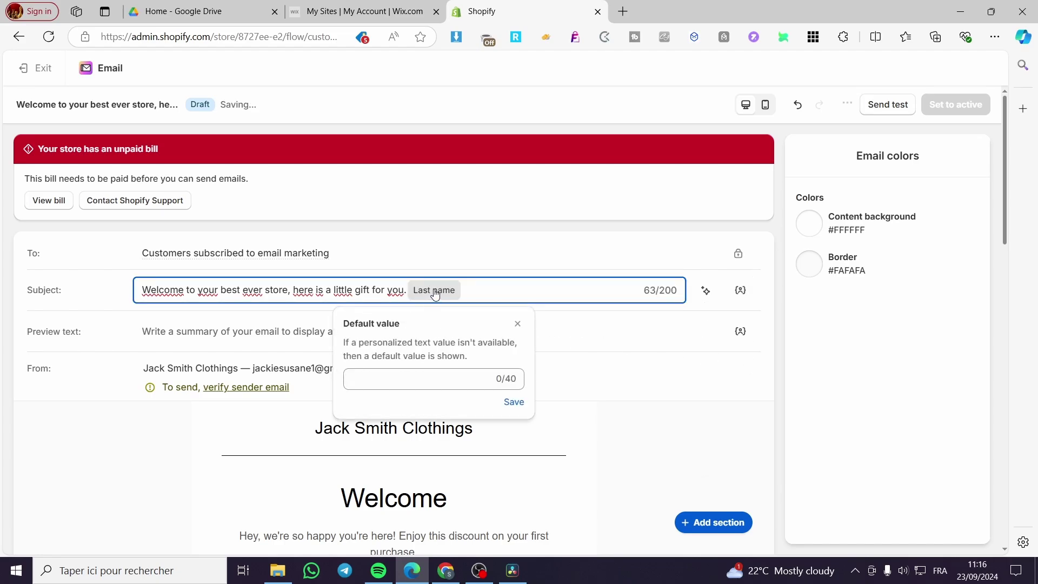
{"action": "left_click_drag", "start_coordinate": [439, 290], "coordinate": [153, 299]}
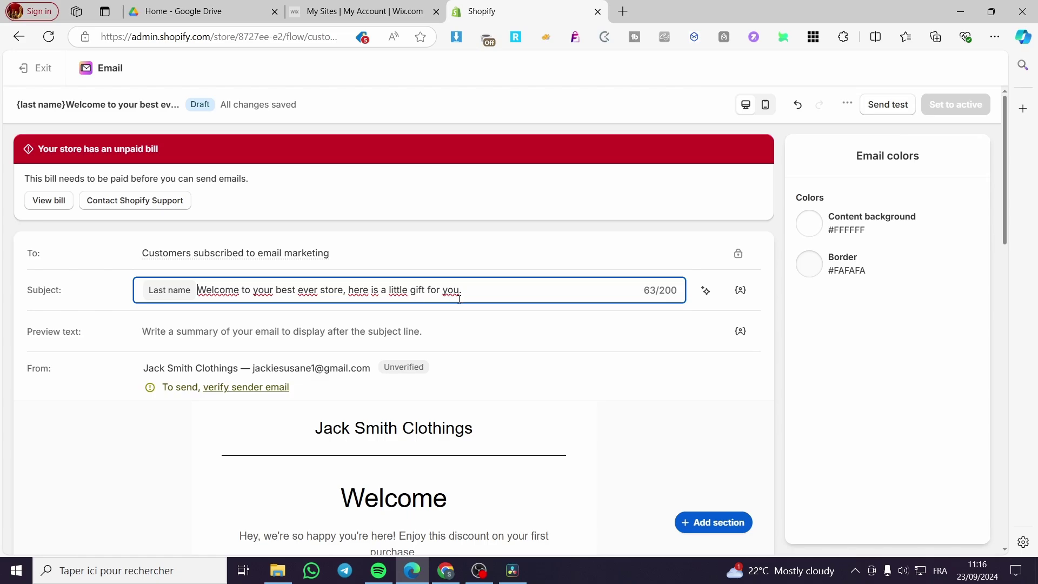
{"action": "scroll", "coordinate": [397, 262], "scroll_direction": "down", "scroll_amount": 3}
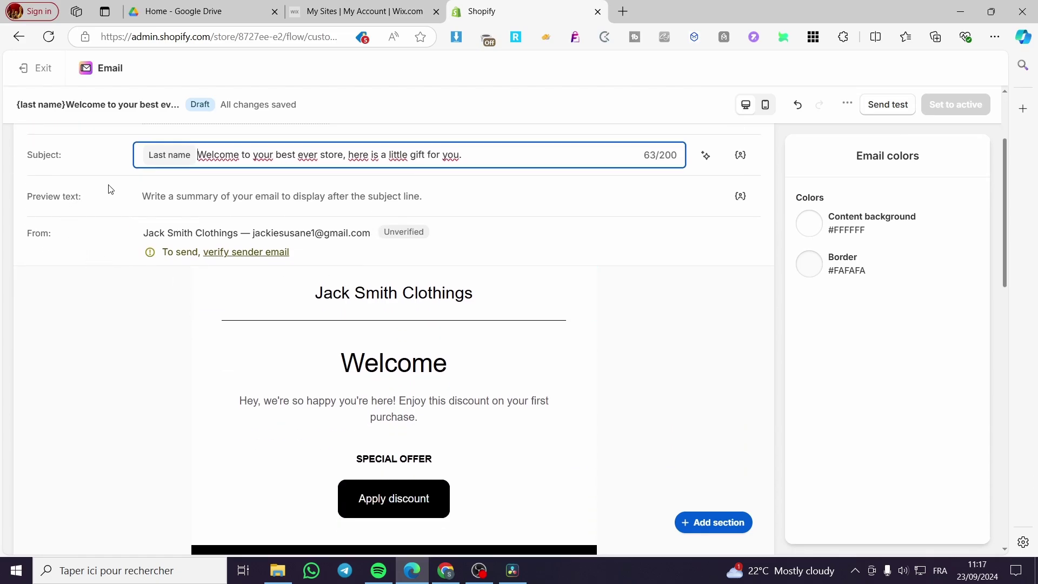
Step: Copy the subject sentence into the Preview text field
{"action": "left_click", "coordinate": [195, 201]}
{"action": "scroll", "coordinate": [205, 211], "scroll_direction": "up", "scroll_amount": 1}
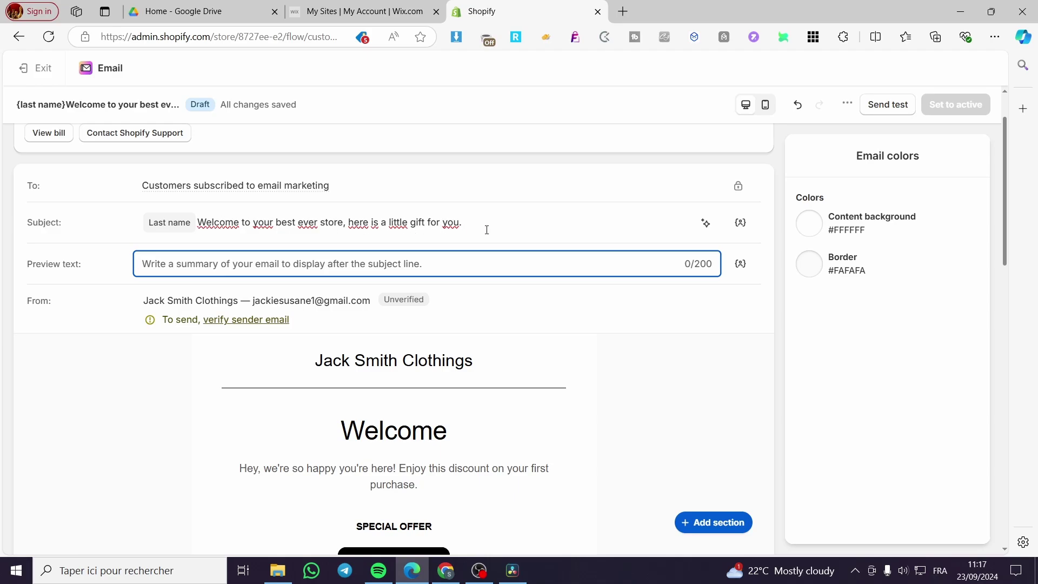
{"action": "left_click_drag", "start_coordinate": [459, 223], "coordinate": [187, 227]}
{"action": "key", "text": "ctrl+c"}
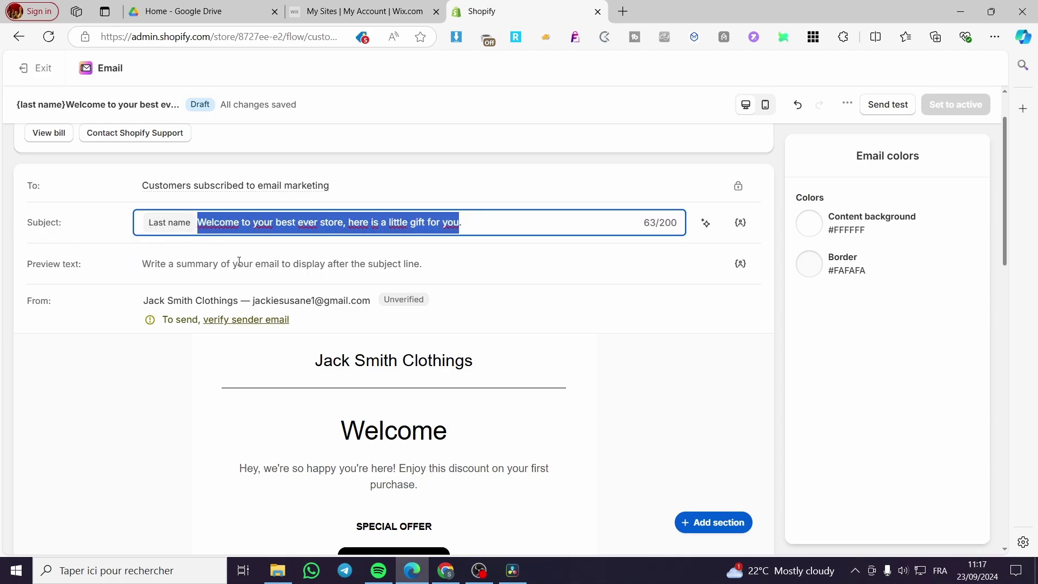
{"action": "left_click", "coordinate": [241, 269]}
{"action": "key", "text": "ctrl+v"}
Step: Put a Last name tag at the preview text's start and end it with a period
{"action": "left_click", "coordinate": [737, 264]}
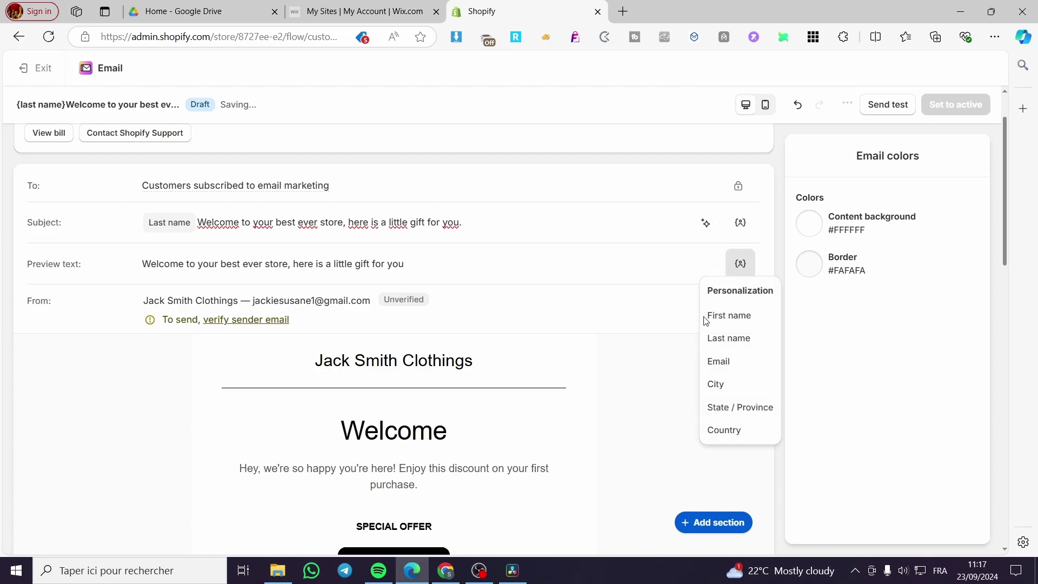
{"action": "left_click", "coordinate": [713, 338]}
{"action": "left_click_drag", "start_coordinate": [443, 265], "coordinate": [154, 270]}
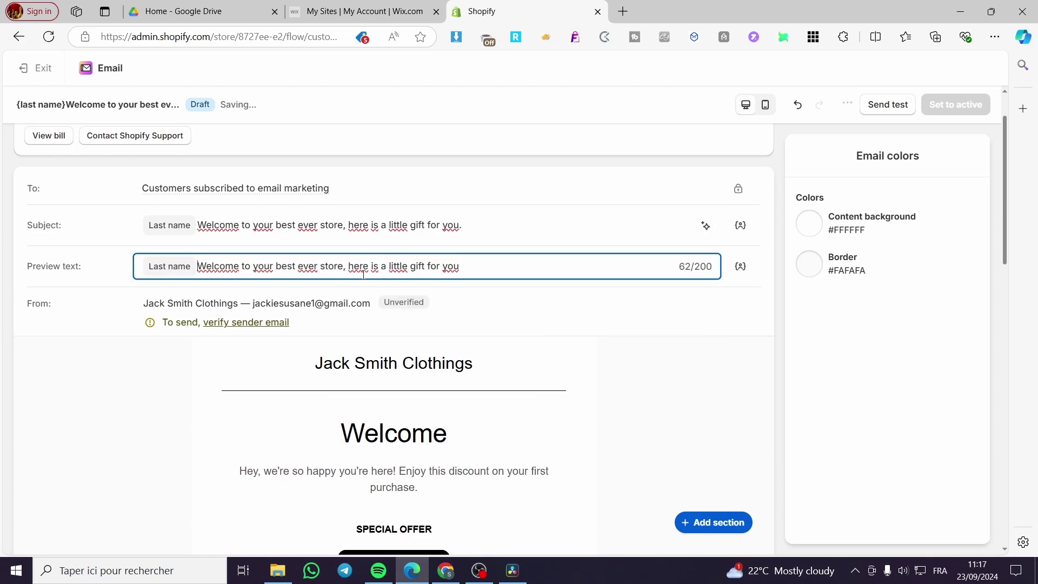
{"action": "left_click", "coordinate": [494, 266]}
{"action": "type", "text": "."}
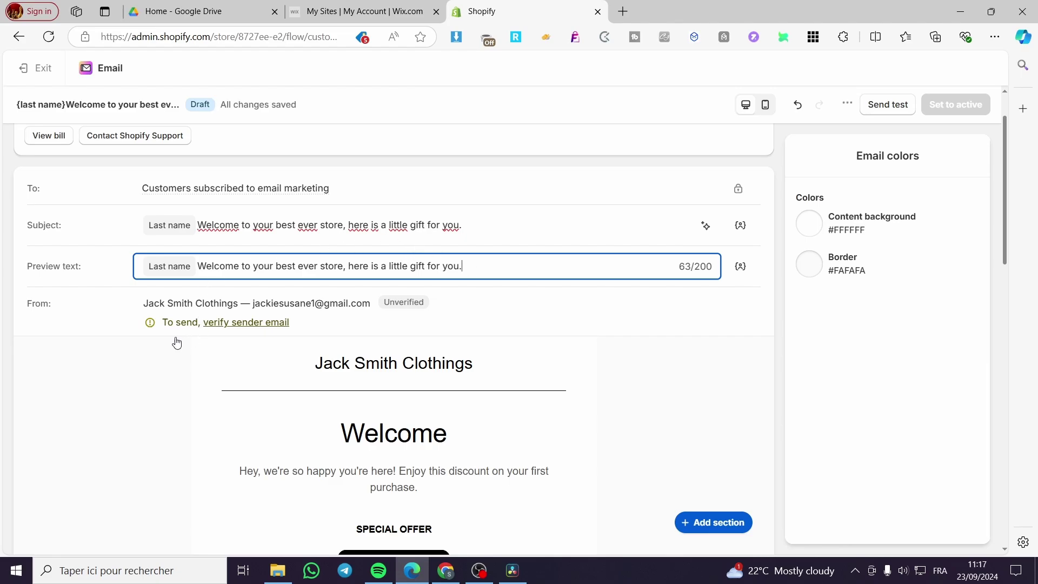
{"action": "scroll", "coordinate": [177, 343], "scroll_direction": "down", "scroll_amount": 1}
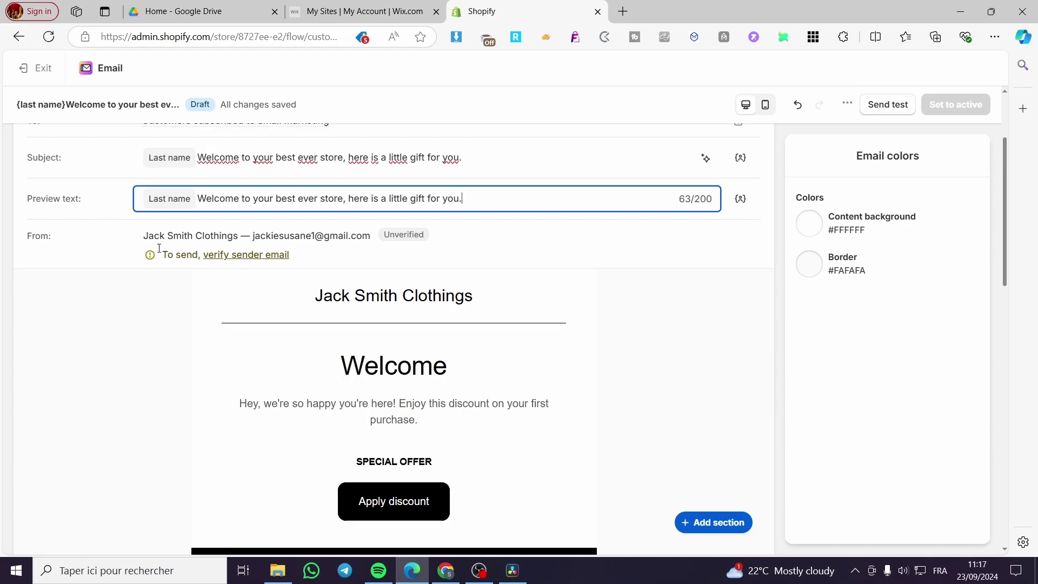
{"action": "left_click_drag", "start_coordinate": [246, 237], "coordinate": [381, 231]}
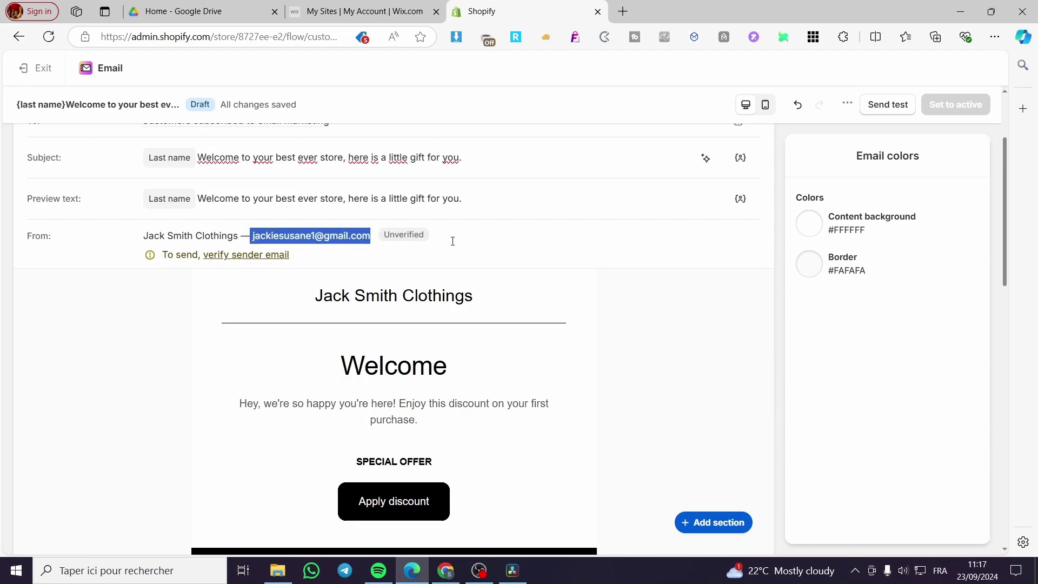
{"action": "left_click", "coordinate": [476, 241]}
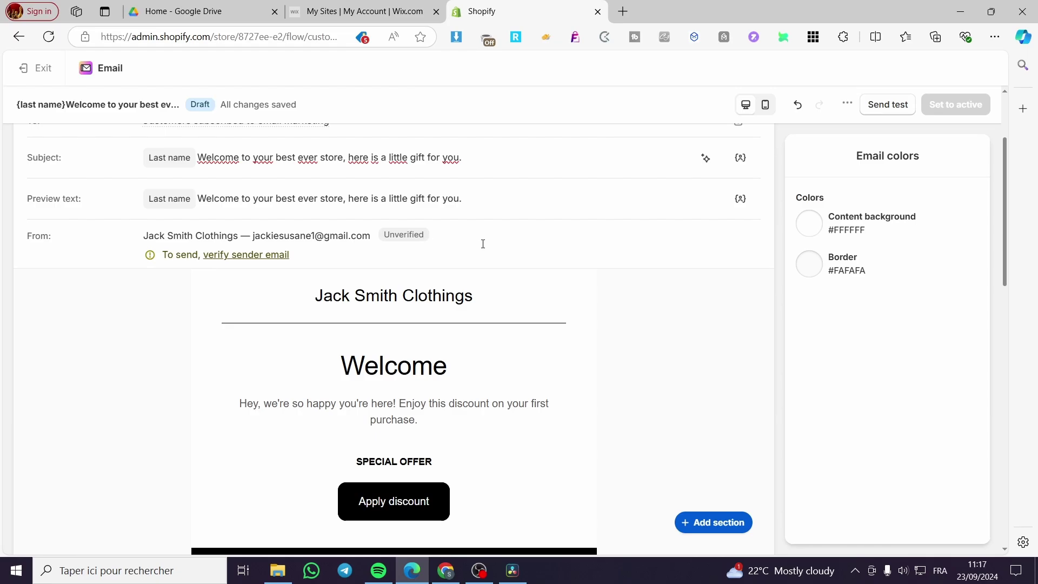
{"action": "scroll", "coordinate": [594, 297], "scroll_direction": "up", "scroll_amount": 3}
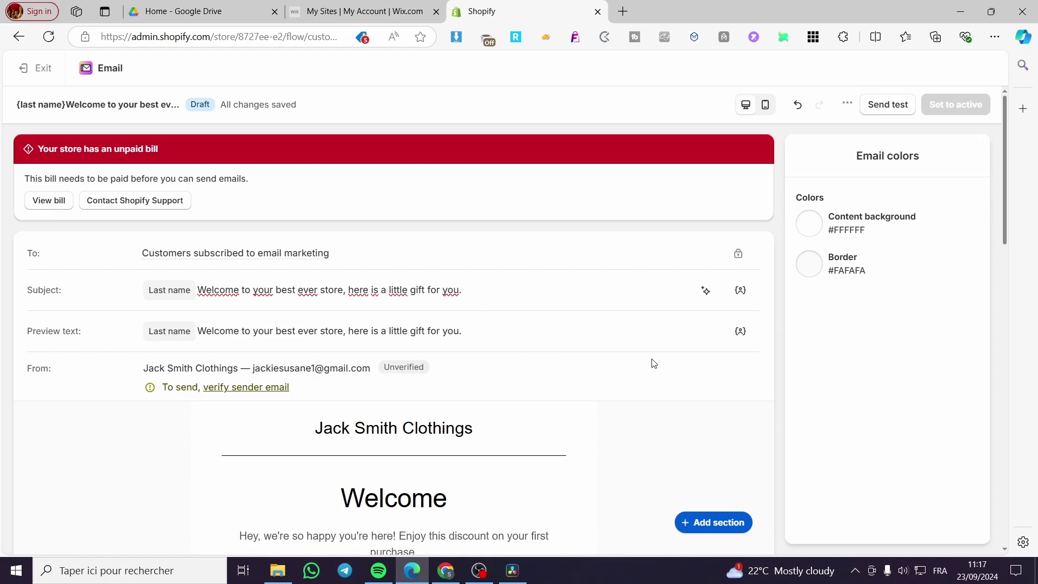
{"action": "scroll", "coordinate": [654, 363], "scroll_direction": "down", "scroll_amount": 3}
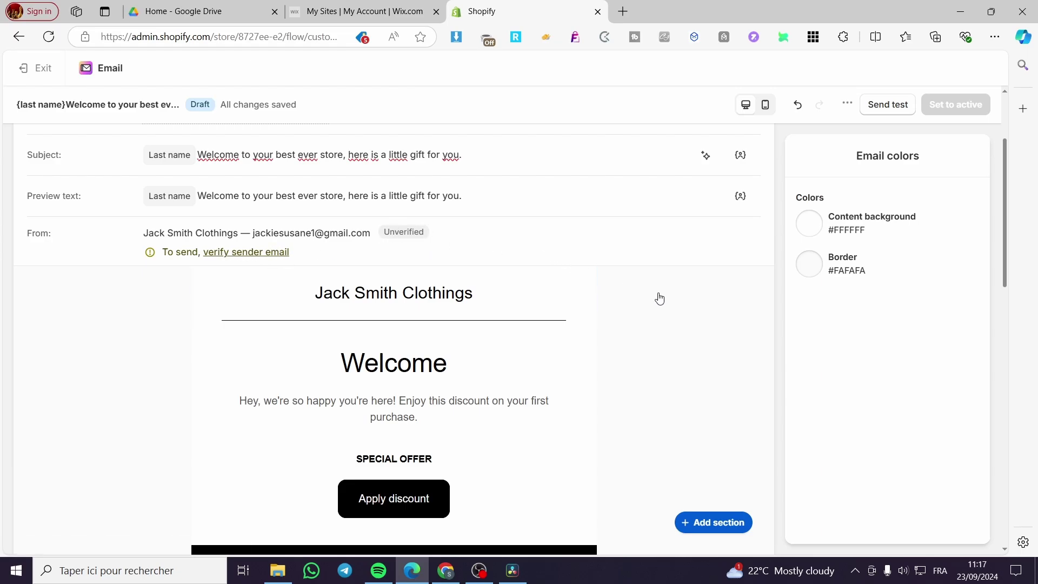
{"action": "scroll", "coordinate": [595, 313], "scroll_direction": "down", "scroll_amount": 1}
{"action": "scroll", "coordinate": [402, 279], "scroll_direction": "down", "scroll_amount": 1}
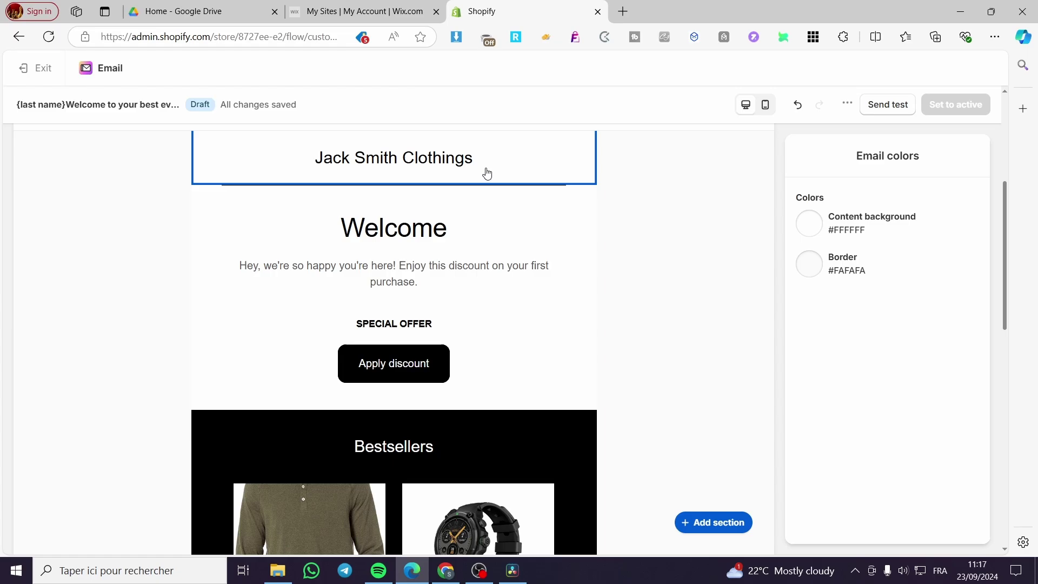
{"action": "scroll", "coordinate": [442, 227], "scroll_direction": "up", "scroll_amount": 1}
{"action": "left_click", "coordinate": [442, 227]}
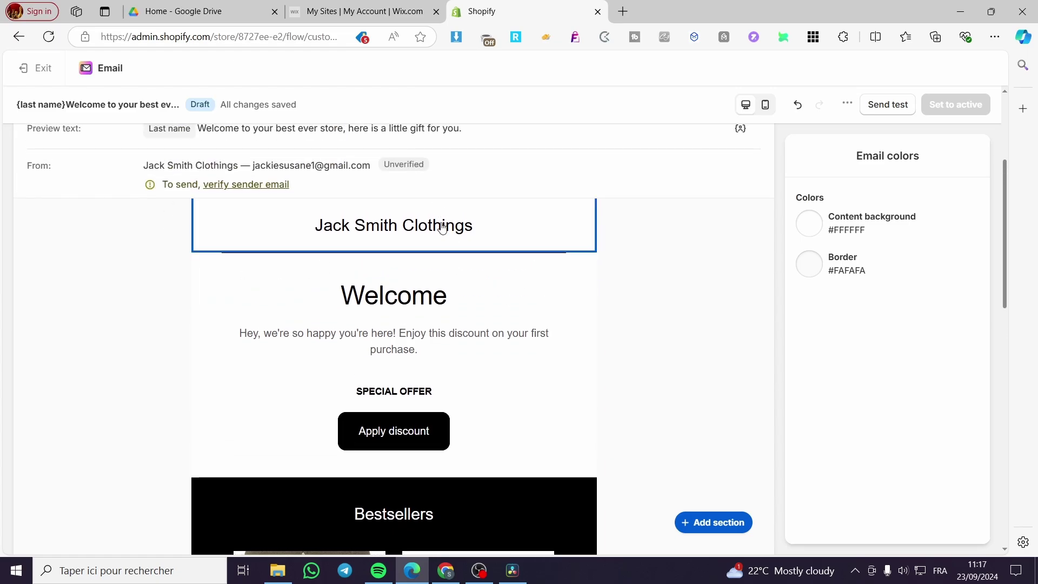
{"action": "left_click", "coordinate": [717, 258]}
{"action": "scroll", "coordinate": [486, 281], "scroll_direction": "down", "scroll_amount": 1}
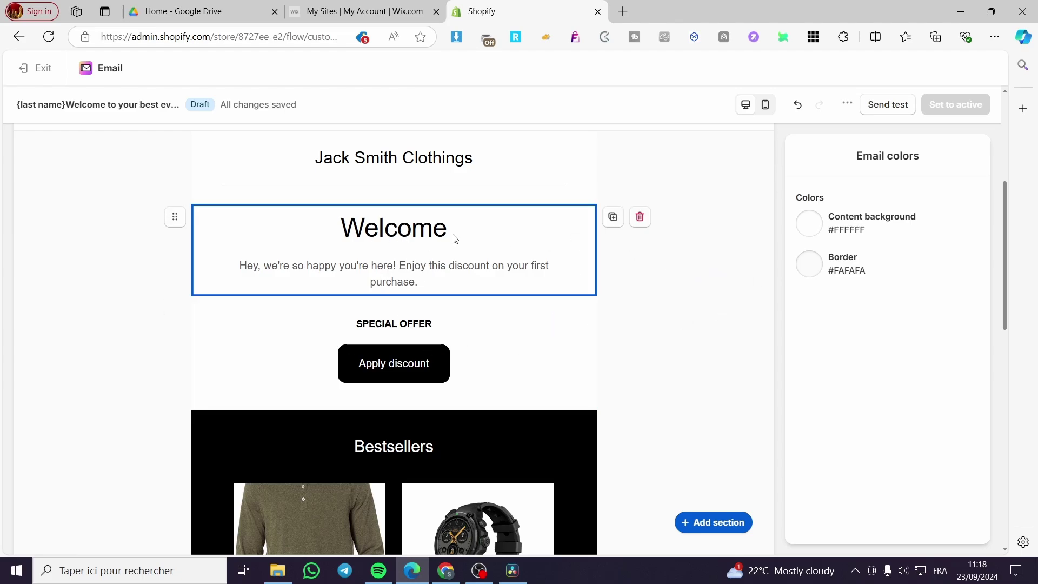
Step: Open the Welcome text block and select its welcome paragraph text
{"action": "left_click", "coordinate": [402, 238]}
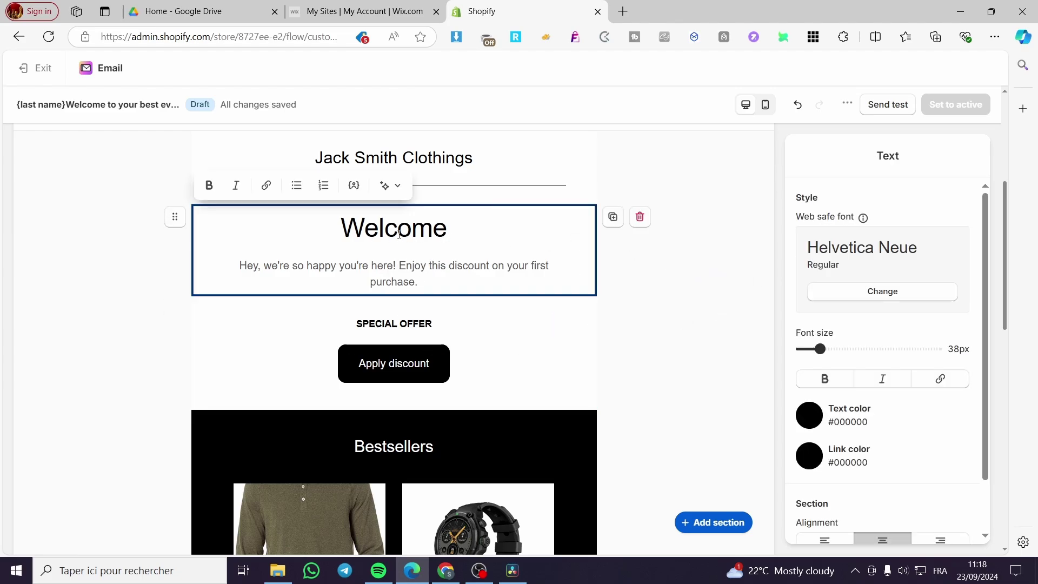
{"action": "left_click", "coordinate": [459, 234]}
{"action": "double_click", "coordinate": [458, 234]}
{"action": "left_click", "coordinate": [476, 233]}
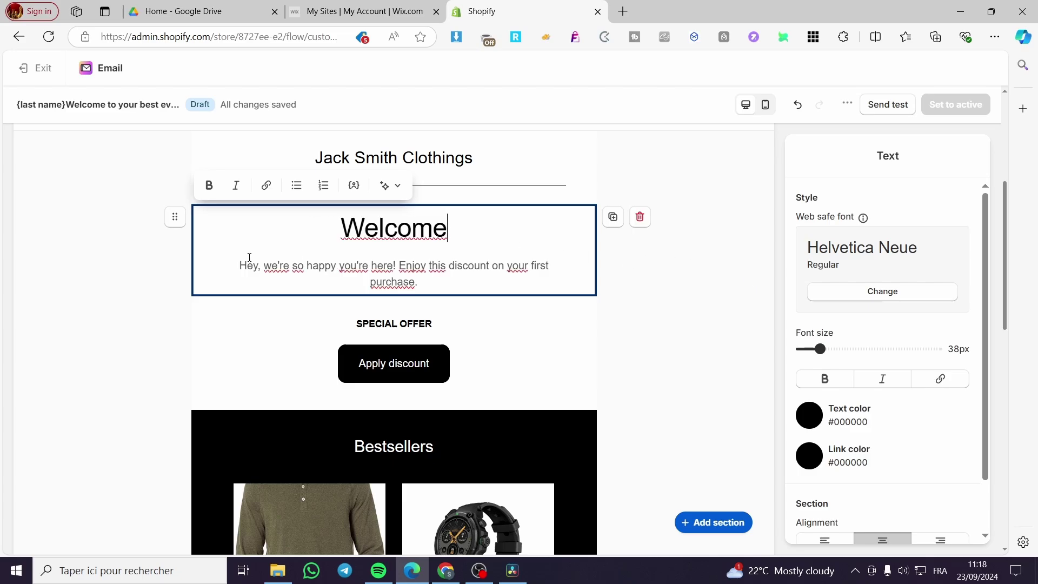
{"action": "left_click_drag", "start_coordinate": [239, 266], "coordinate": [449, 286]}
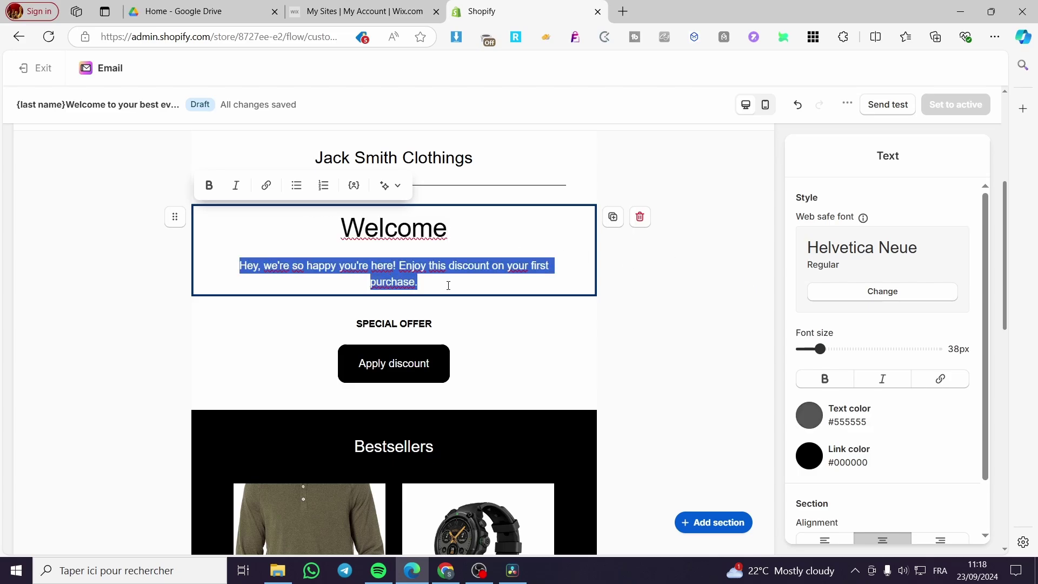
{"action": "left_click", "coordinate": [660, 325]}
Step: Start a new product discount from the SPECIAL OFFER block's discount picker
{"action": "left_click", "coordinate": [390, 326]}
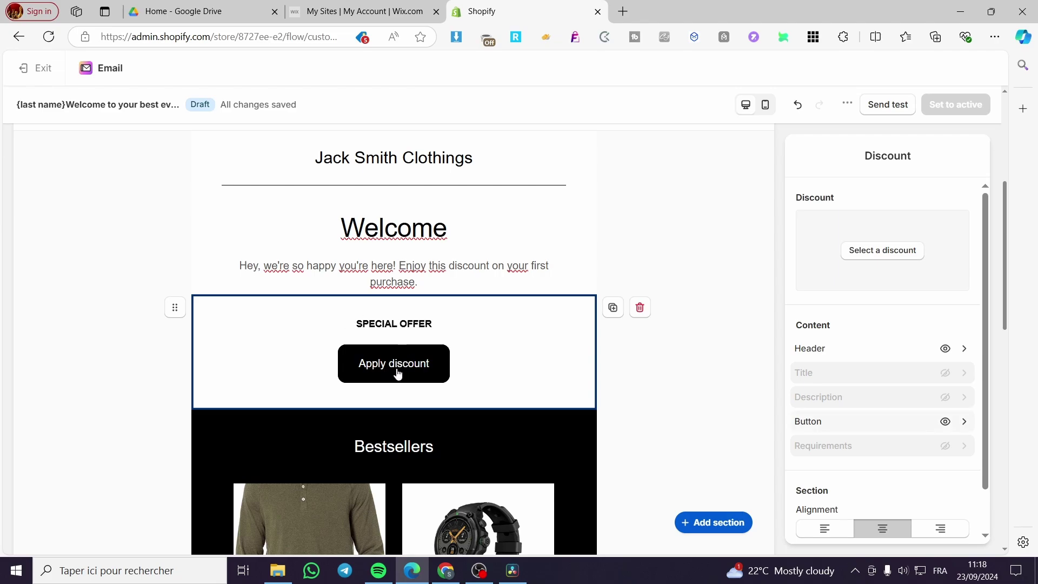
{"action": "left_click", "coordinate": [882, 252]}
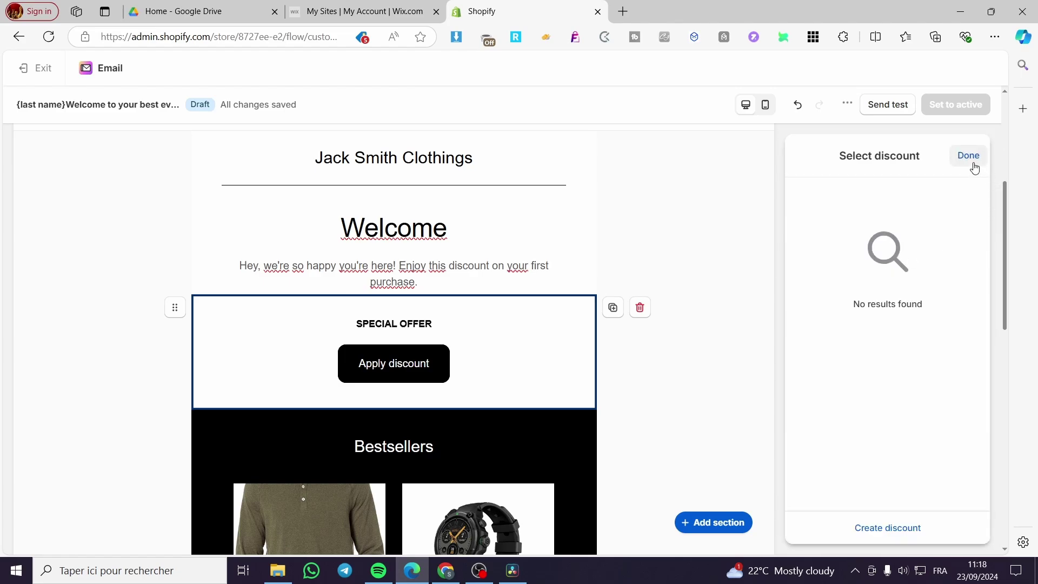
{"action": "left_click", "coordinate": [906, 529]}
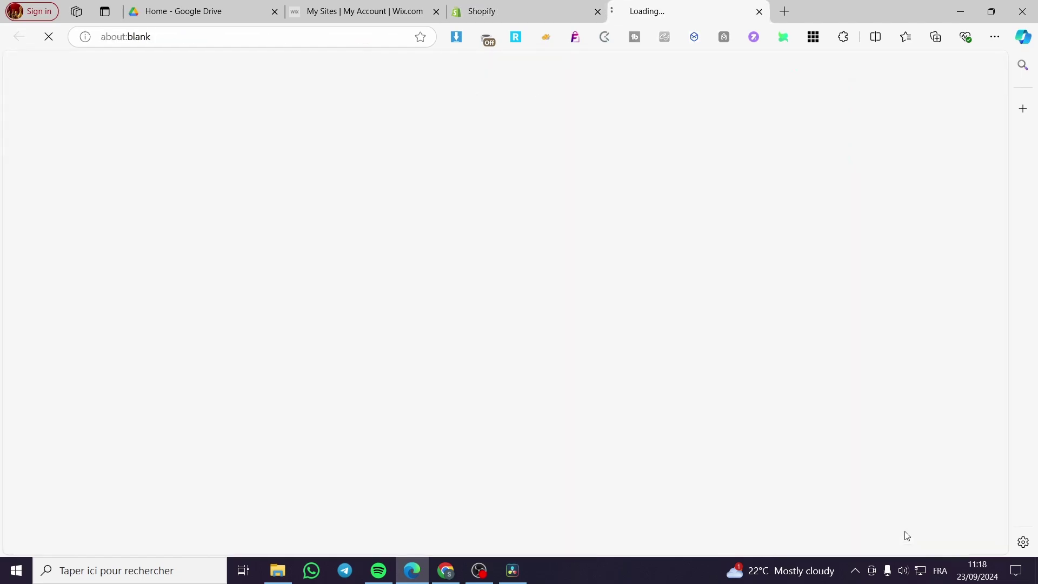
{"action": "left_click", "coordinate": [562, 11]}
{"action": "left_click", "coordinate": [672, 8]}
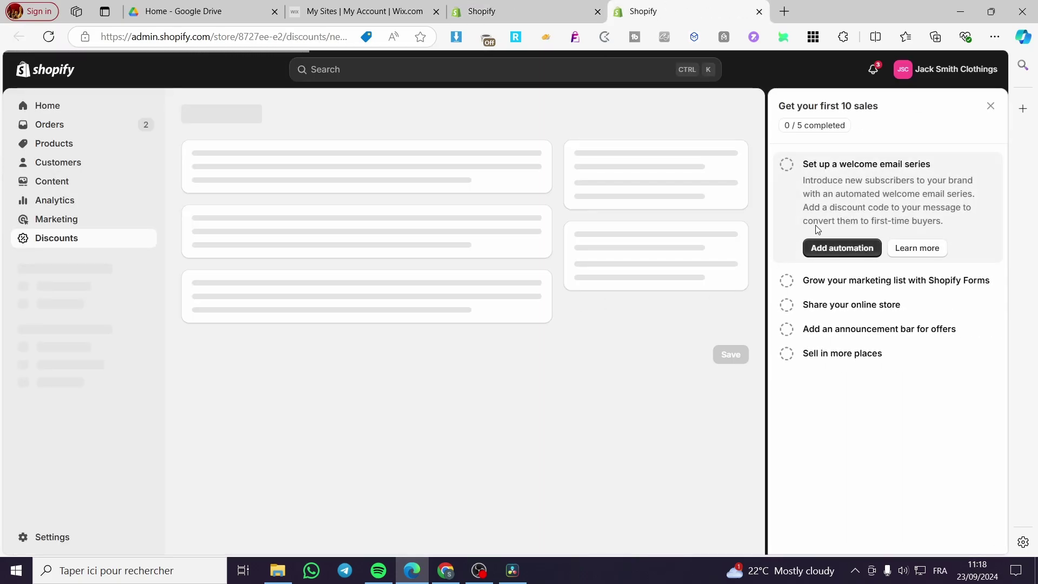
Step: Make the new discount automatic and title it 'Welcome Discount'
{"action": "left_click", "coordinate": [990, 105]}
{"action": "left_click", "coordinate": [403, 204]}
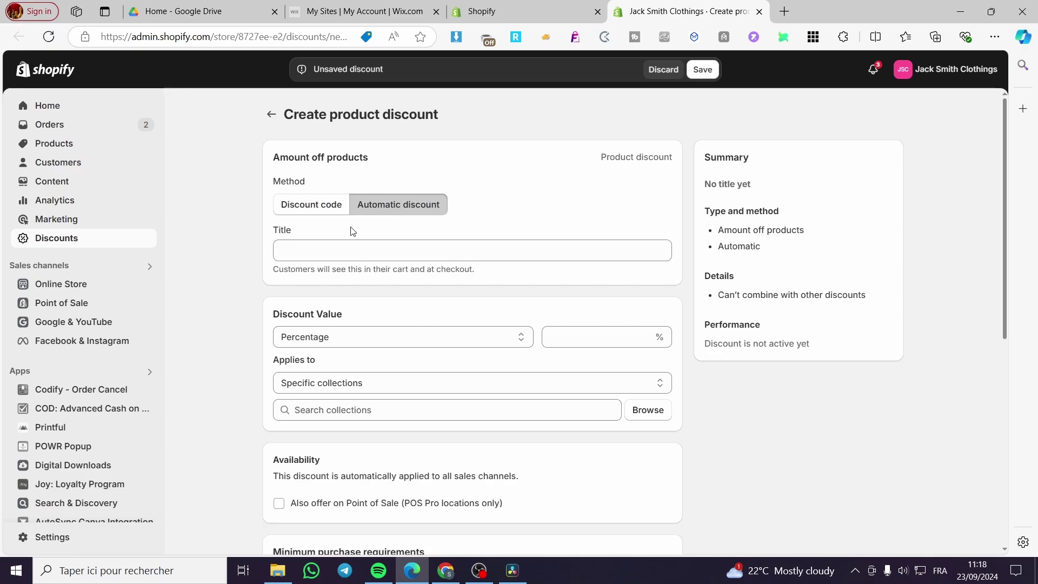
{"action": "left_click", "coordinate": [383, 248]}
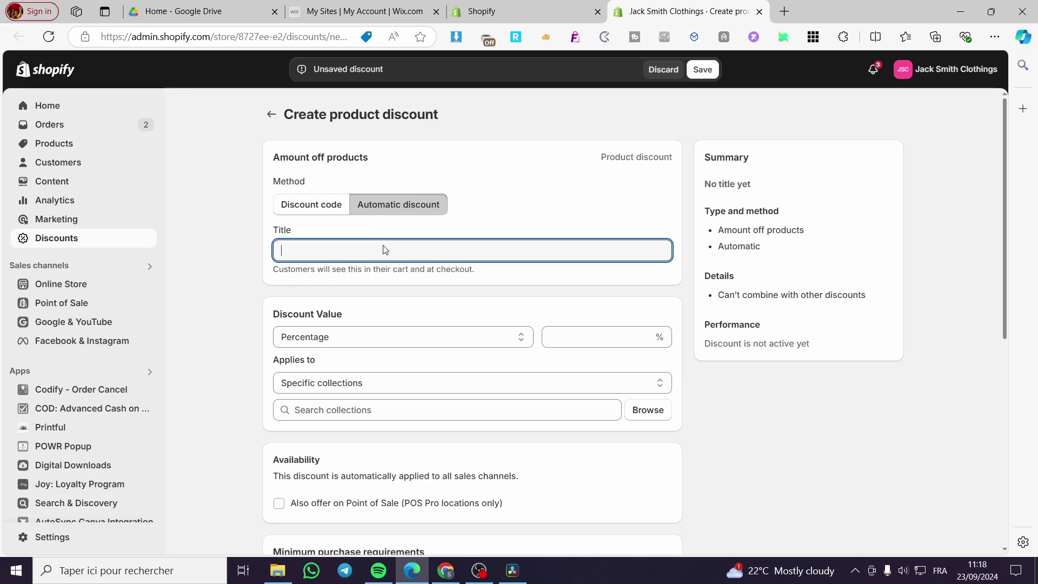
{"action": "type", "text": "Welcome"}
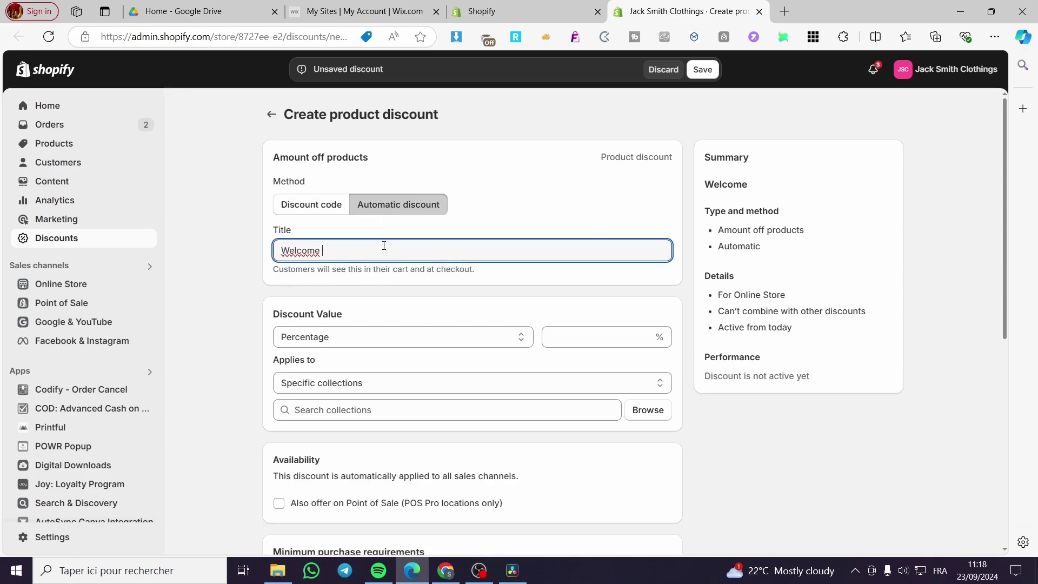
{"action": "type", "text": " Discvount"}
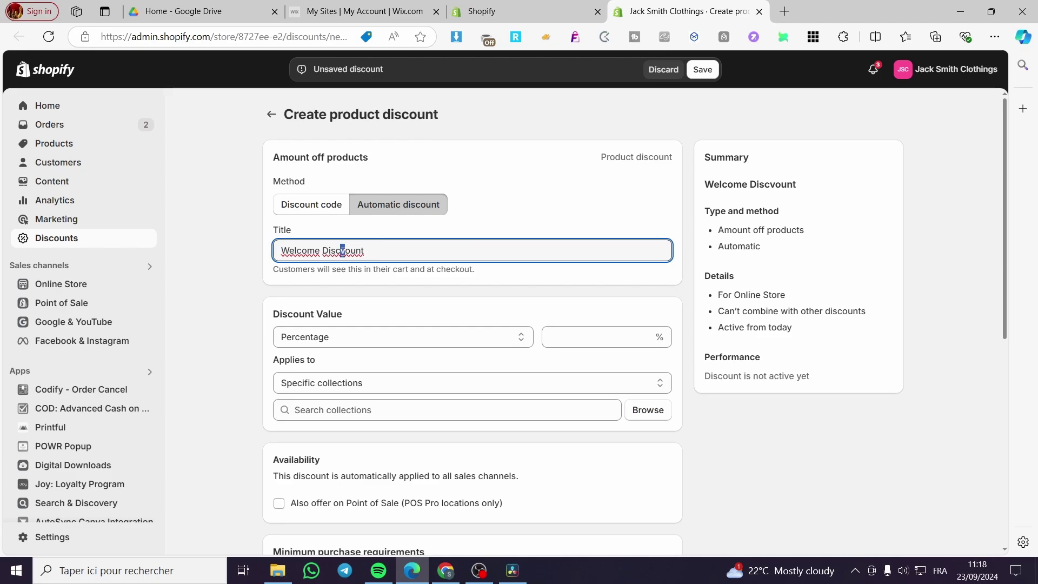
{"action": "key", "text": "BackSpace"}
{"action": "left_click", "coordinate": [558, 235]}
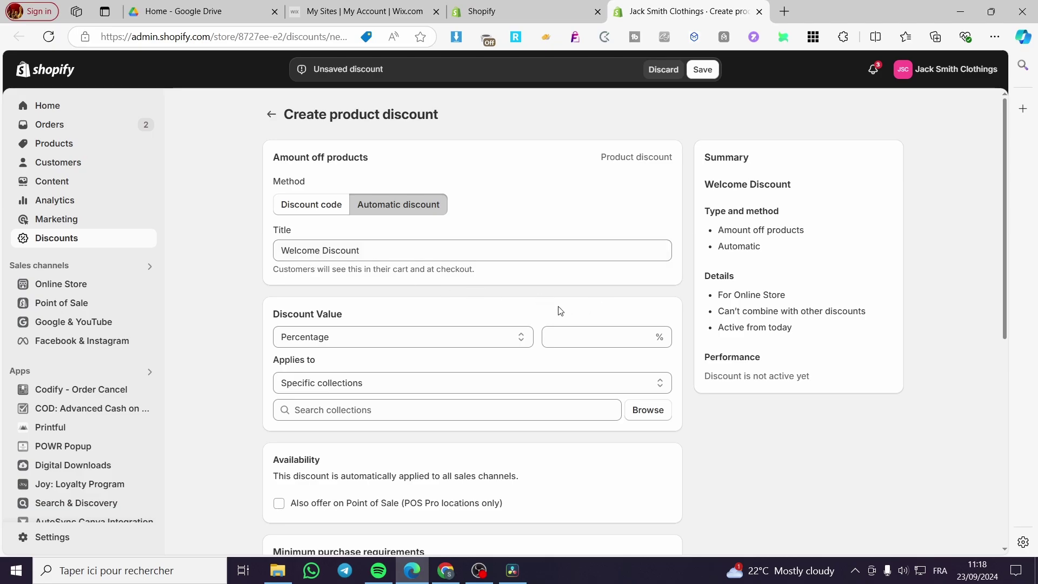
Step: Set the discount value to a 35% percentage
{"action": "scroll", "coordinate": [380, 292], "scroll_direction": "down", "scroll_amount": 1}
{"action": "left_click", "coordinate": [341, 269]}
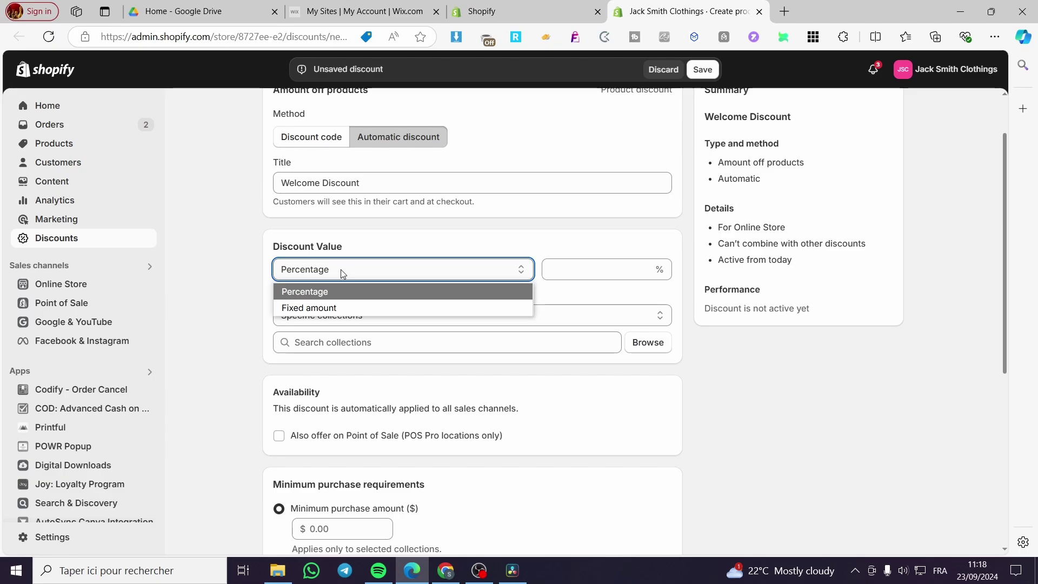
{"action": "left_click", "coordinate": [441, 246]}
{"action": "left_click", "coordinate": [624, 270]}
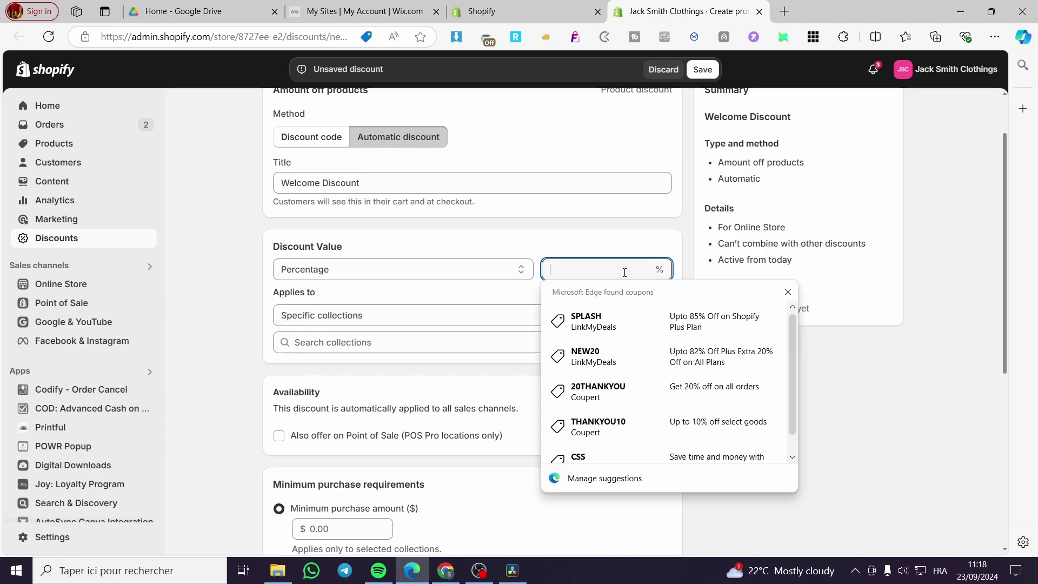
{"action": "type", "text": "25"}
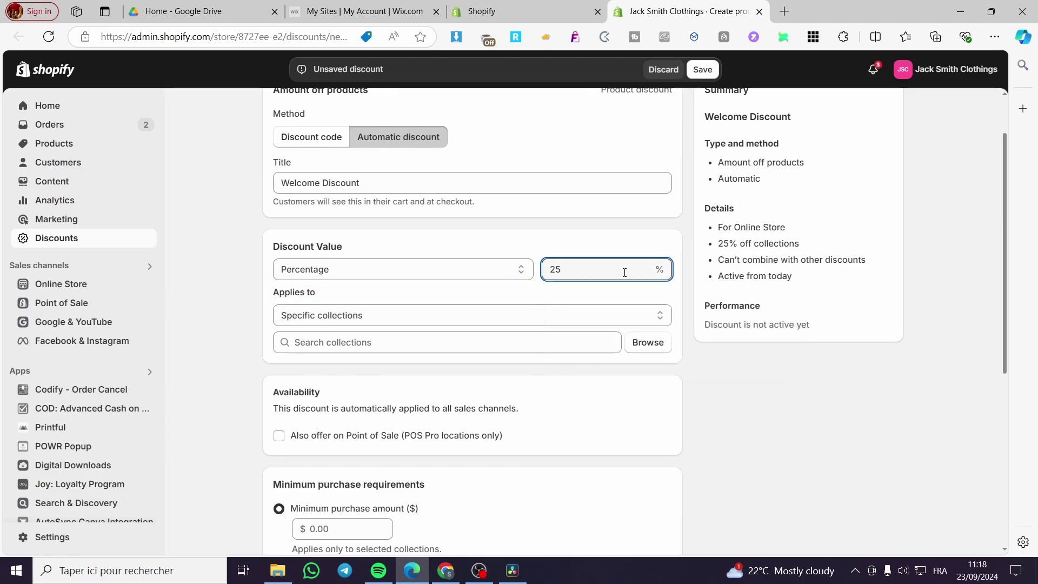
{"action": "key", "text": "BackSpace"}
{"action": "key", "text": "BackSpace"}
{"action": "type", "text": "35"}
{"action": "left_click", "coordinate": [627, 250]}
Step: Apply the discount to specific products and bring up the product picker
{"action": "left_click", "coordinate": [372, 313]}
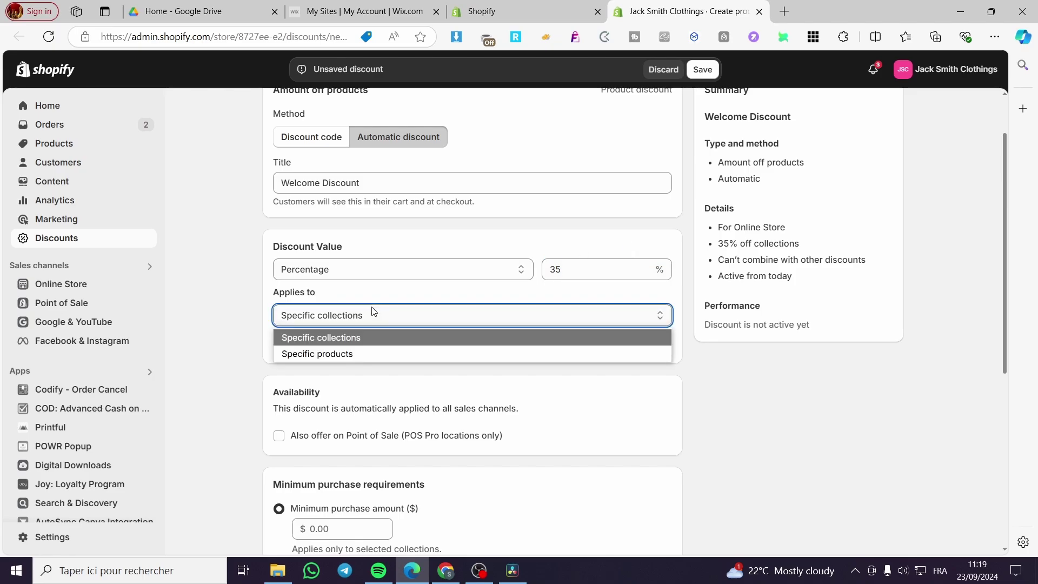
{"action": "left_click", "coordinate": [333, 349]}
{"action": "left_click", "coordinate": [344, 319]}
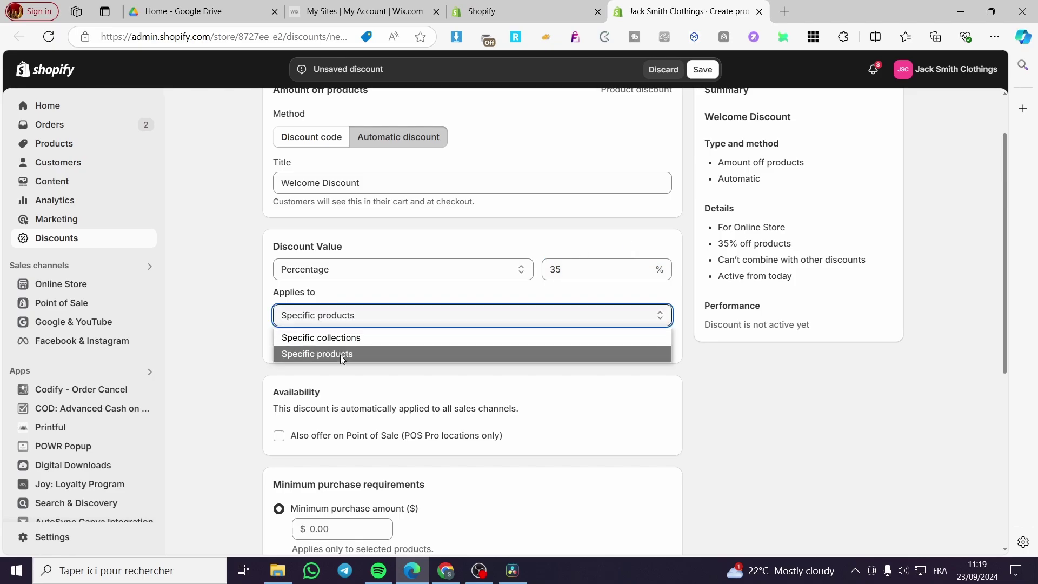
{"action": "left_click", "coordinate": [343, 353]}
{"action": "left_click", "coordinate": [648, 342]}
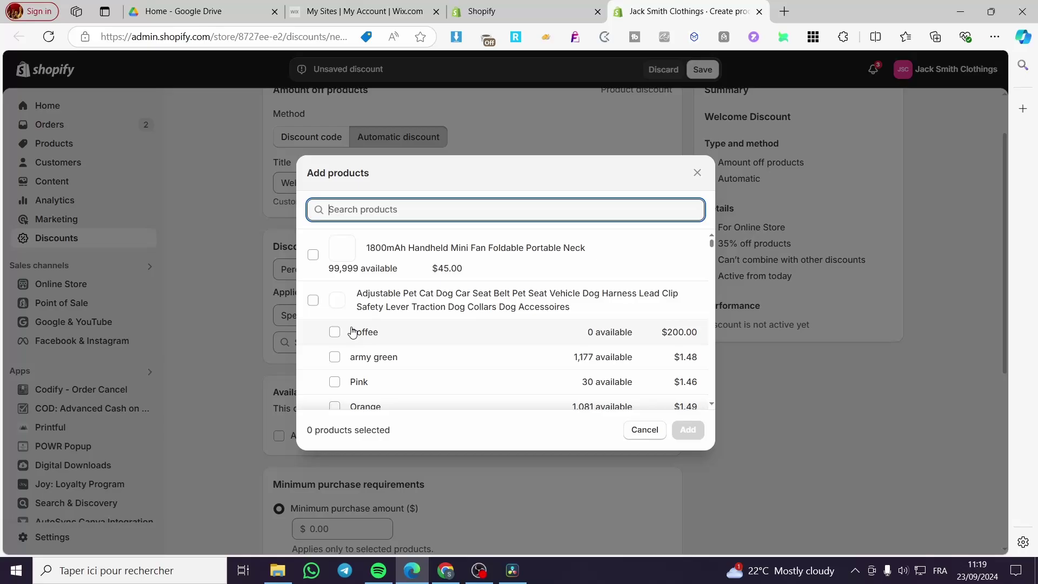
Step: Add four products: Handheld Mini Fan, pet harness, Biscuits bundle, and Bluetooth Earphones
{"action": "left_click", "coordinate": [312, 255]}
{"action": "left_click", "coordinate": [314, 301]}
{"action": "scroll", "coordinate": [341, 324], "scroll_direction": "down", "scroll_amount": 8}
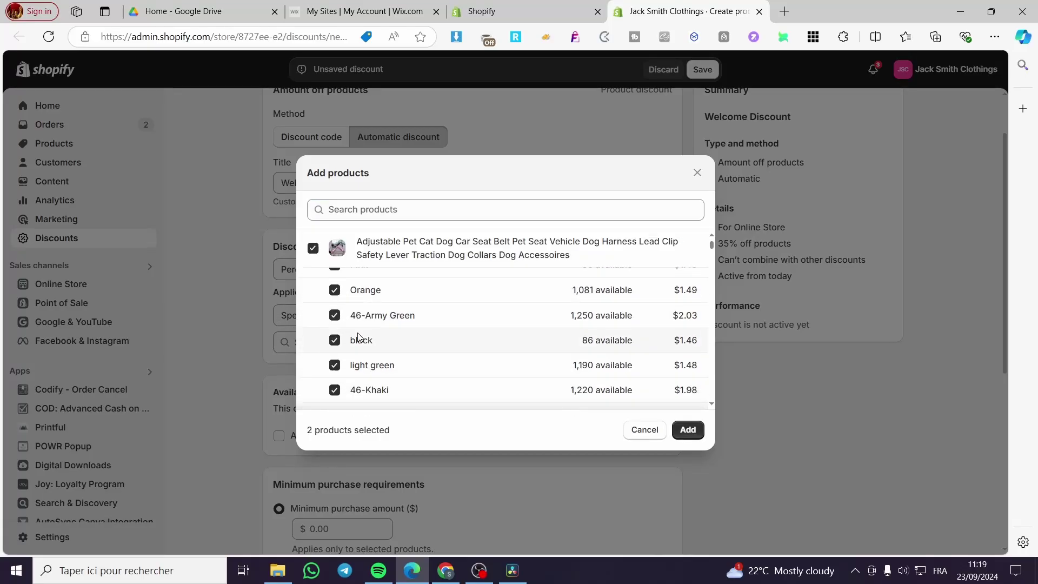
{"action": "left_click", "coordinate": [312, 241]}
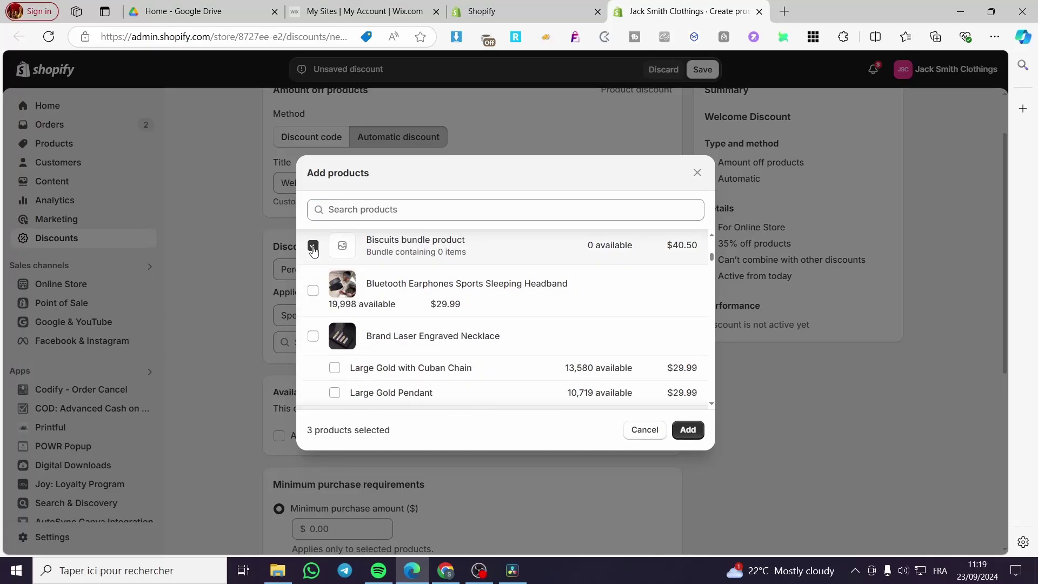
{"action": "right_click", "coordinate": [309, 294]}
{"action": "left_click", "coordinate": [310, 292]}
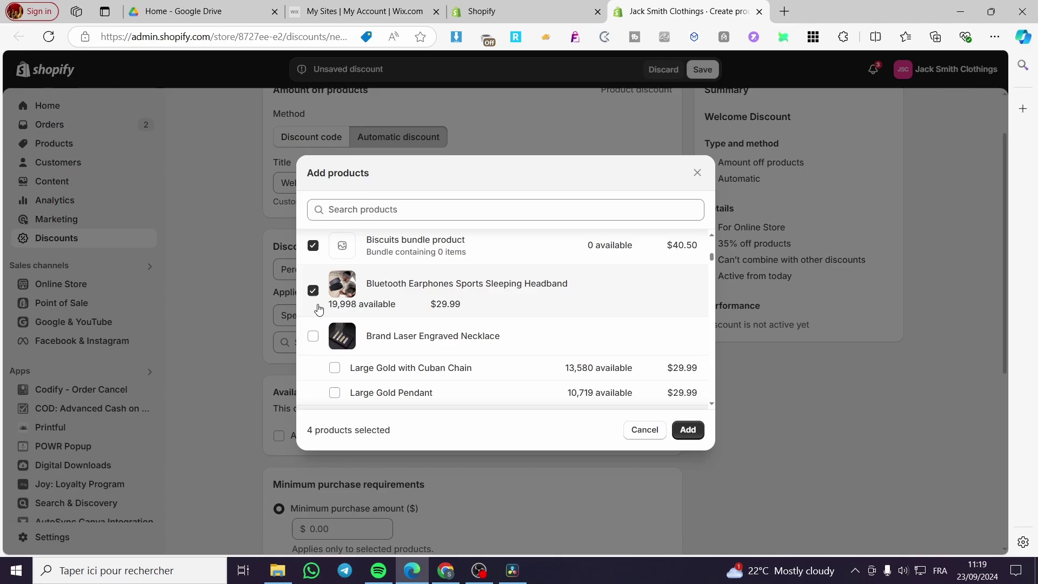
{"action": "left_click", "coordinate": [687, 429]}
Step: Enter 0 as the minimum purchase amount
{"action": "scroll", "coordinate": [433, 346], "scroll_direction": "down", "scroll_amount": 4}
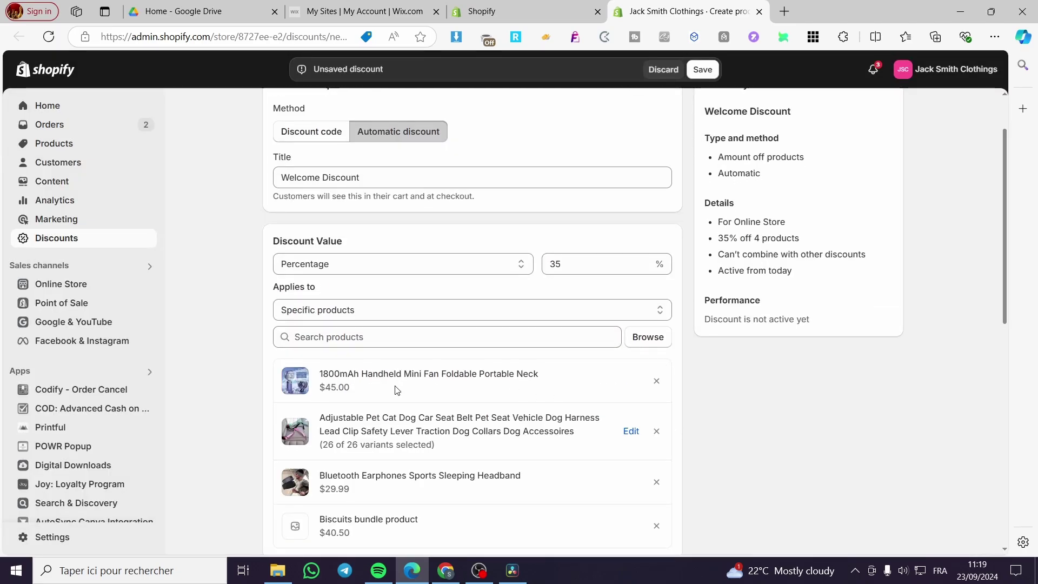
{"action": "scroll", "coordinate": [394, 387], "scroll_direction": "down", "scroll_amount": 3}
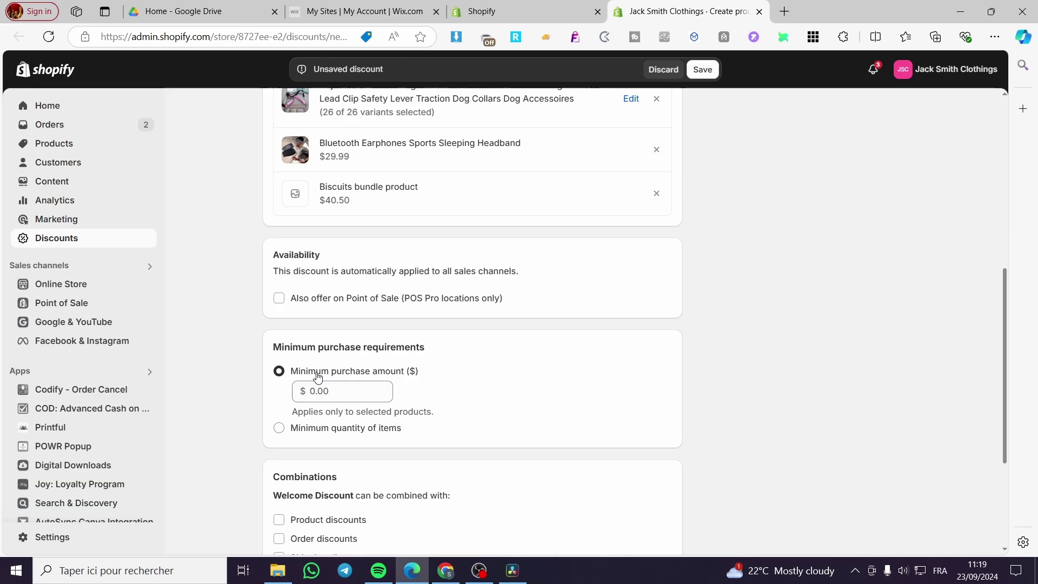
{"action": "left_click", "coordinate": [318, 396]}
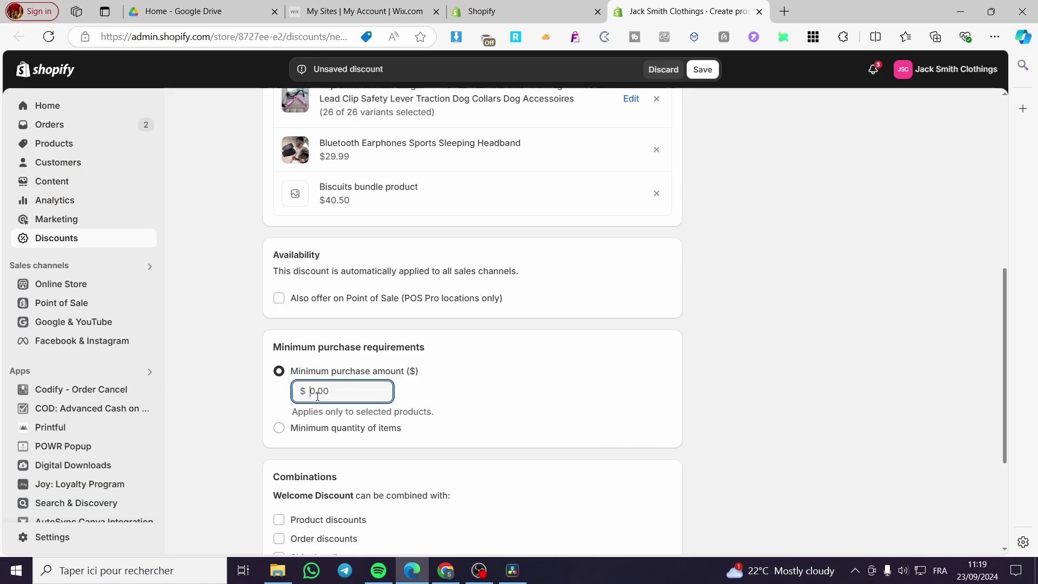
{"action": "type", "text": "0"}
{"action": "left_click", "coordinate": [750, 399]}
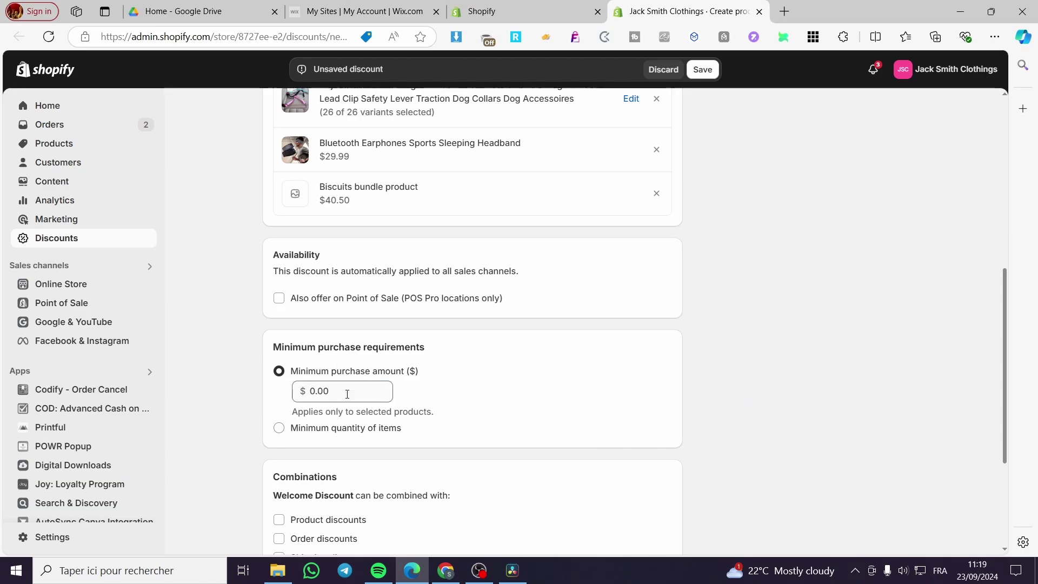
{"action": "scroll", "coordinate": [361, 385], "scroll_direction": "down", "scroll_amount": 3}
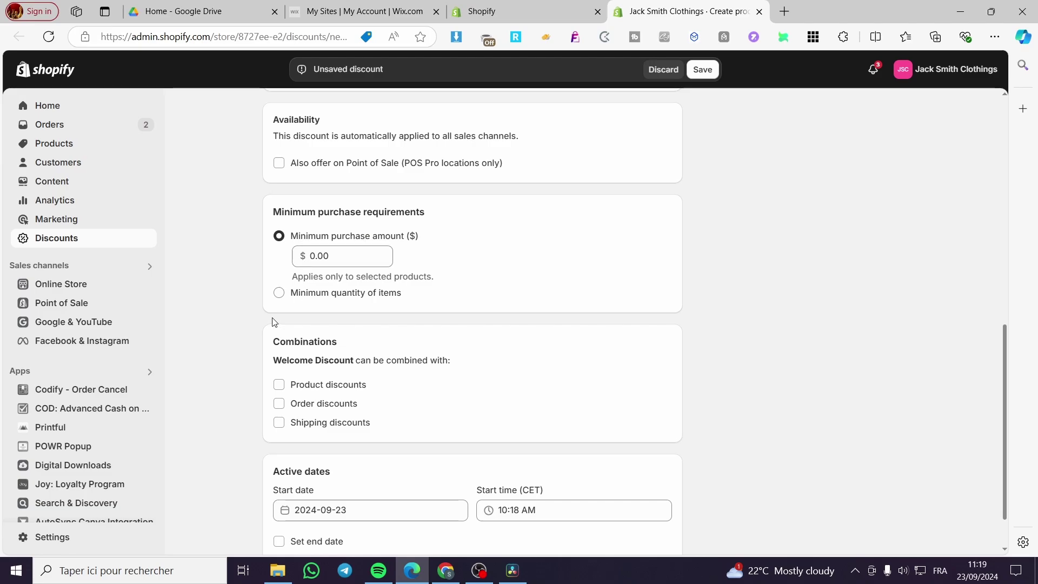
{"action": "scroll", "coordinate": [308, 328], "scroll_direction": "down", "scroll_amount": 1}
Step: Let the discount combine with other product discounts only
{"action": "left_click", "coordinate": [317, 327]}
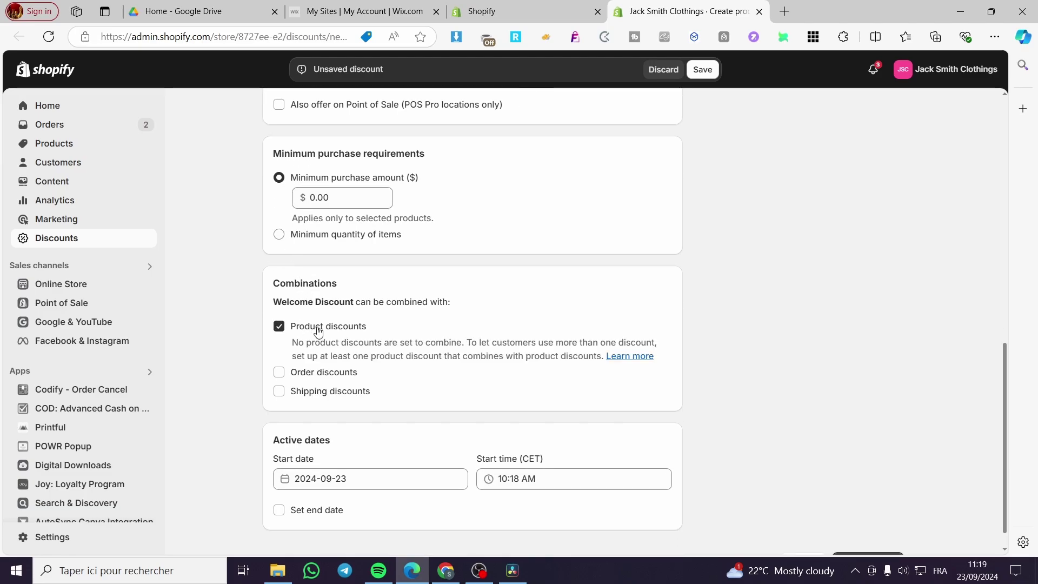
{"action": "scroll", "coordinate": [417, 367], "scroll_direction": "down", "scroll_amount": 1}
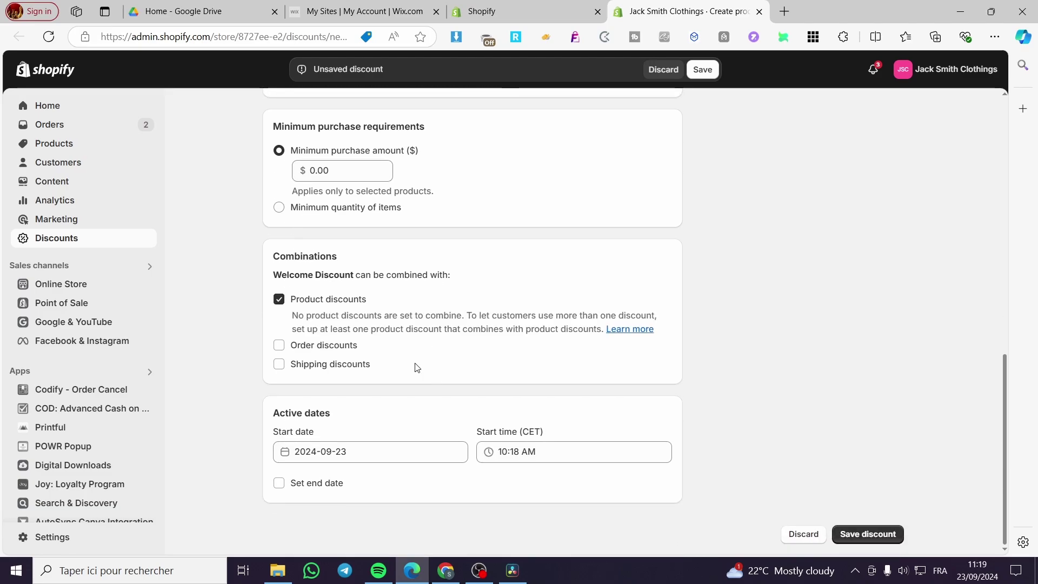
{"action": "left_click", "coordinate": [324, 344]}
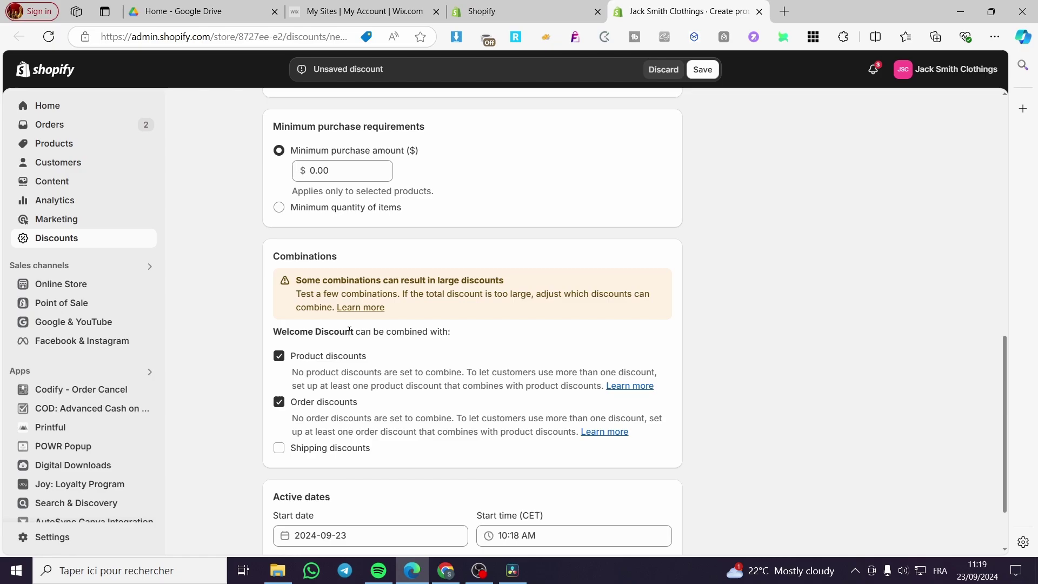
{"action": "left_click", "coordinate": [297, 358]}
{"action": "left_click", "coordinate": [300, 374]}
{"action": "left_click", "coordinate": [326, 331]}
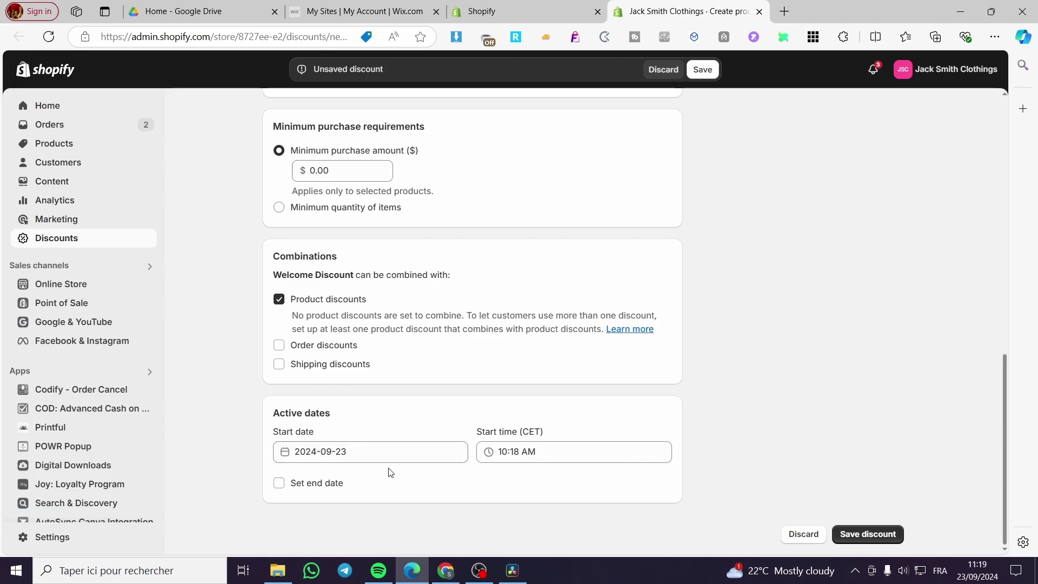
Step: Save the discount after raising the minimum purchase amount to 1.00
{"action": "left_click", "coordinate": [887, 530]}
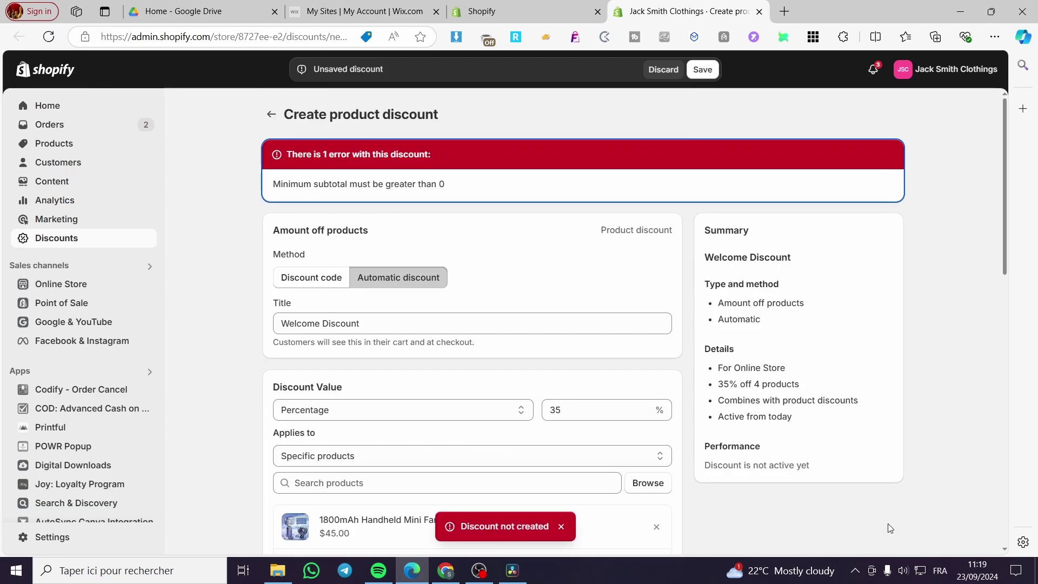
{"action": "scroll", "coordinate": [540, 422], "scroll_direction": "down", "scroll_amount": 7}
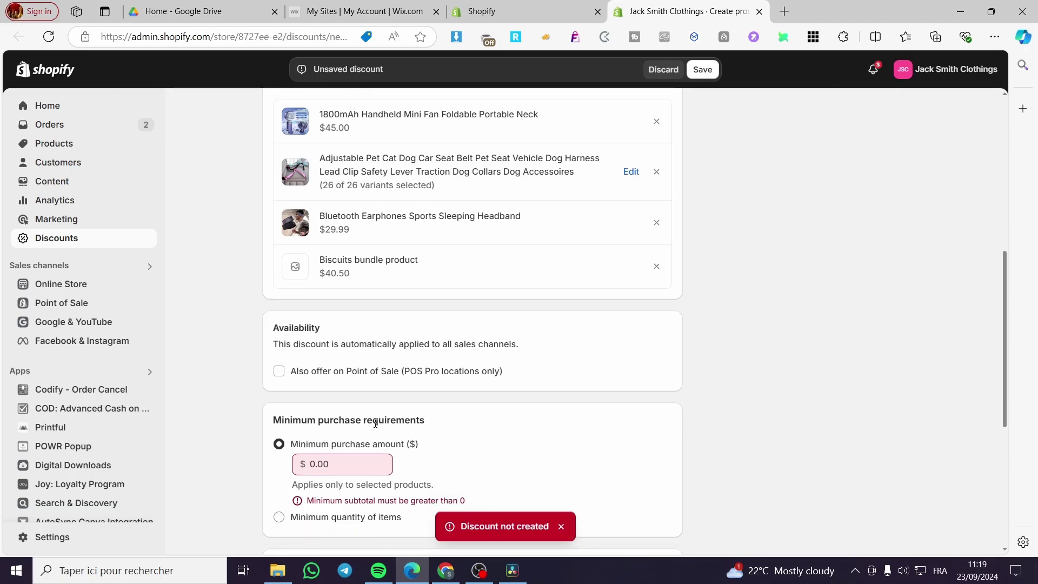
{"action": "double_click", "coordinate": [327, 463]}
{"action": "type", "text": "1"}
{"action": "left_click", "coordinate": [766, 453]}
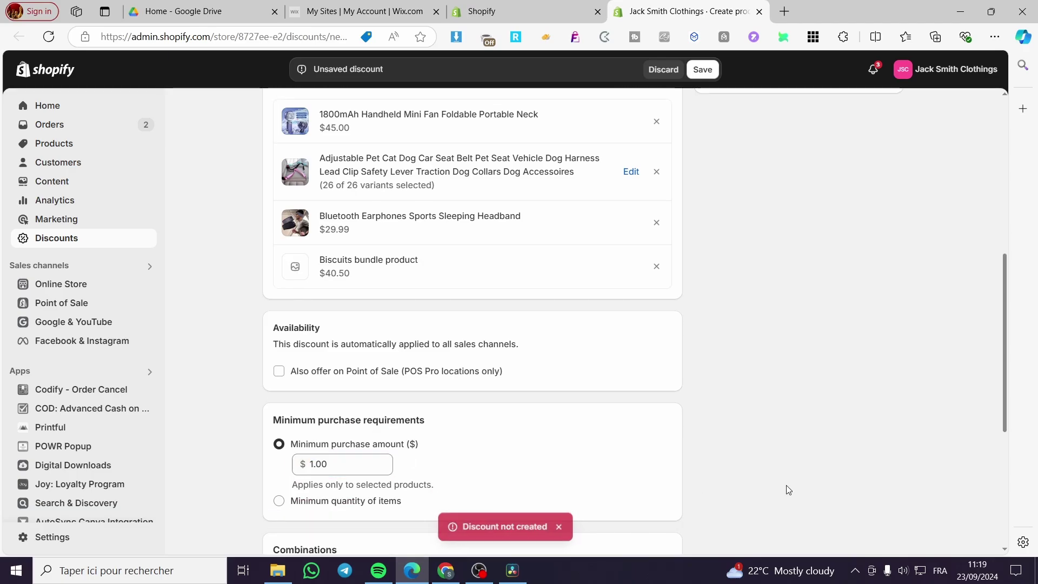
{"action": "left_click", "coordinate": [702, 69]}
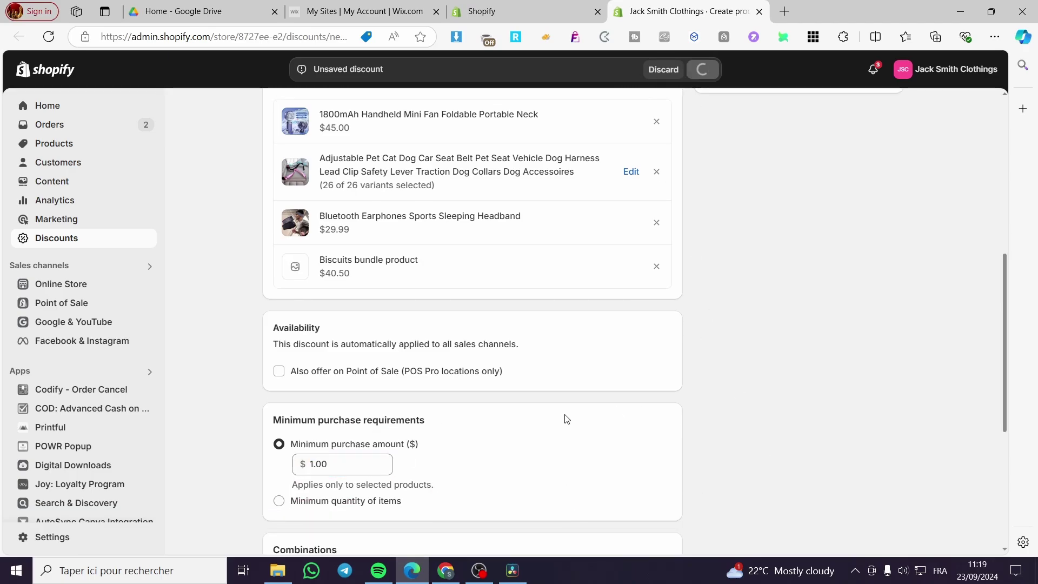
{"action": "left_click", "coordinate": [521, 11]}
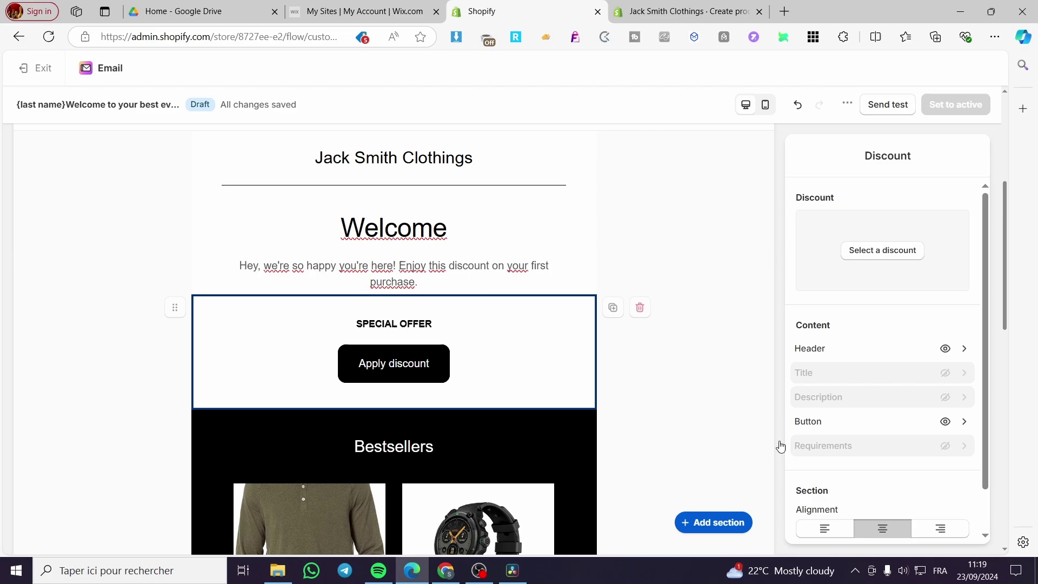
{"action": "left_click", "coordinate": [898, 254]}
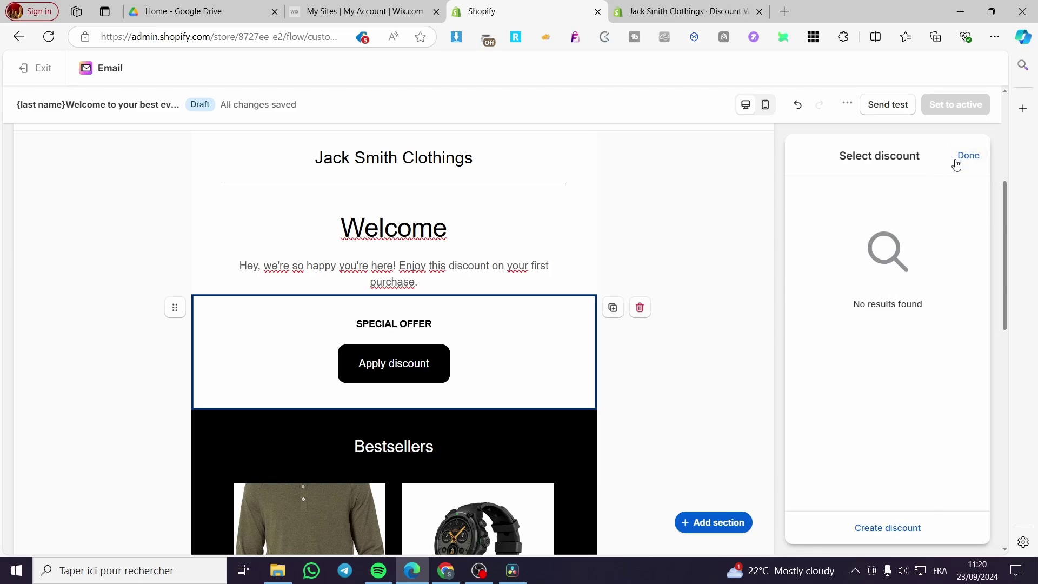
{"action": "scroll", "coordinate": [780, 354], "scroll_direction": "up", "scroll_amount": 5}
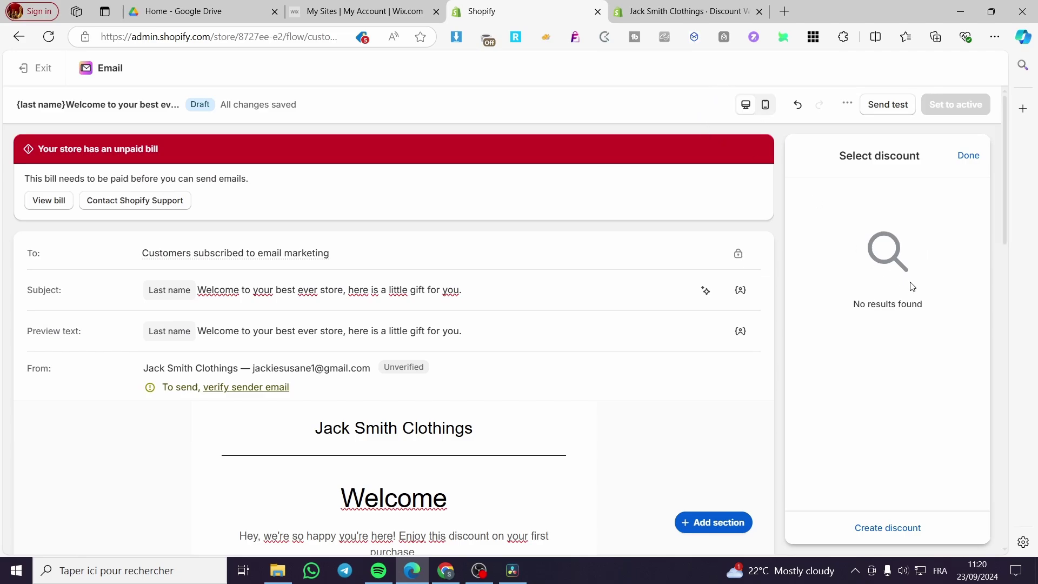
{"action": "left_click", "coordinate": [965, 155]}
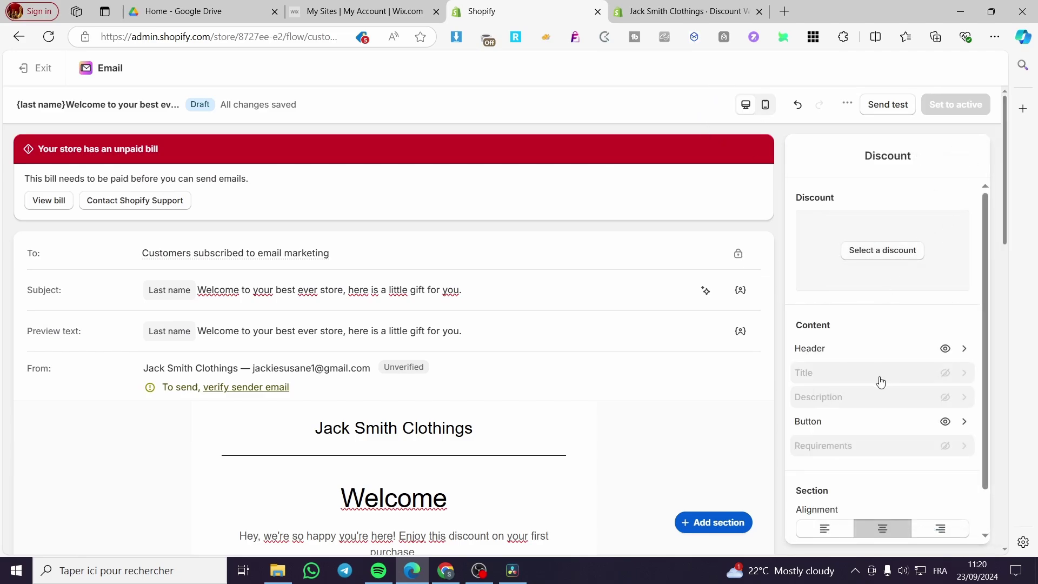
{"action": "left_click", "coordinate": [893, 250]}
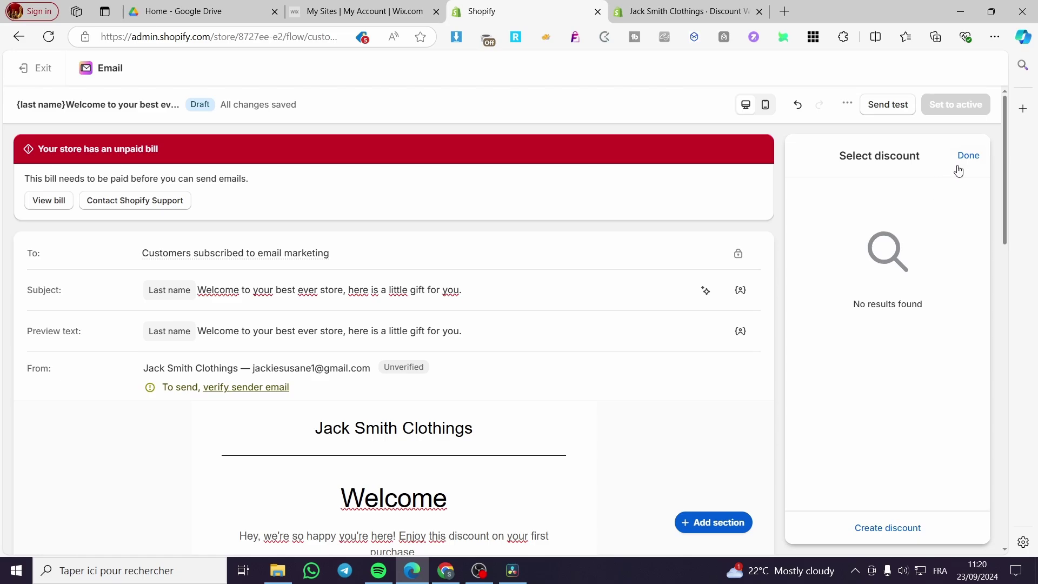
{"action": "left_click", "coordinate": [648, 11]}
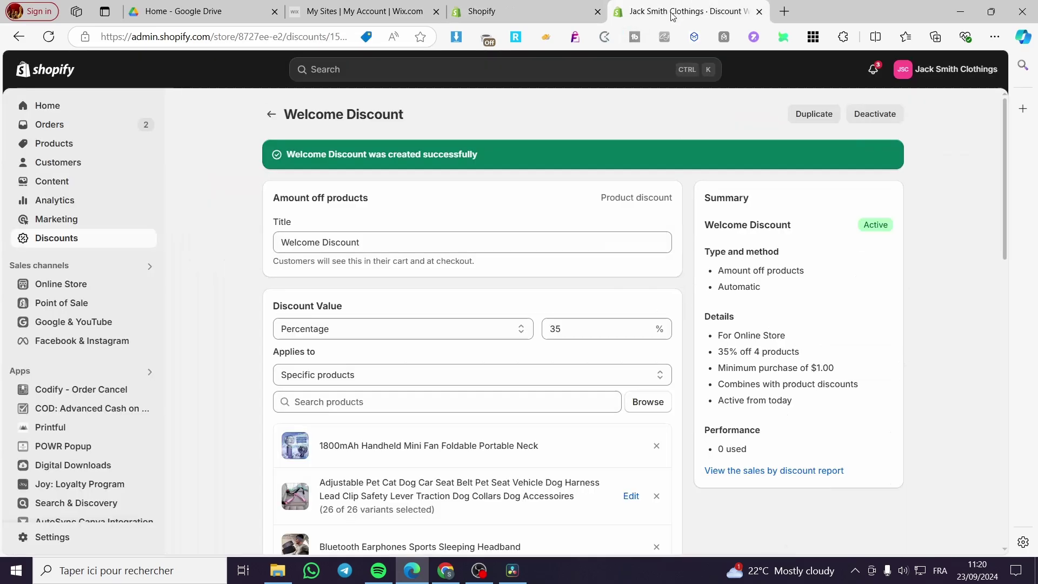
{"action": "left_click", "coordinate": [61, 240]}
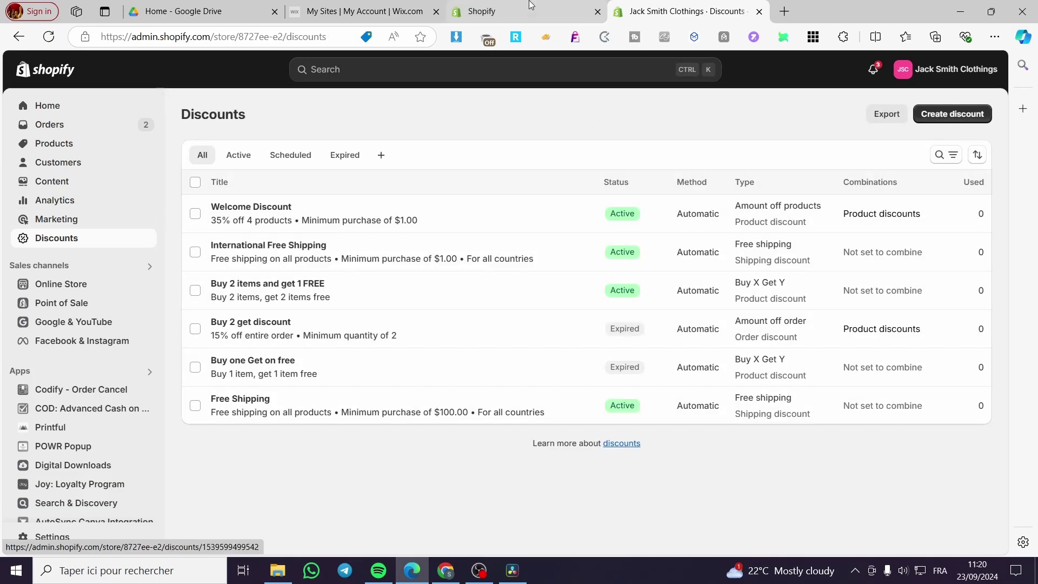
{"action": "left_click", "coordinate": [547, 6]}
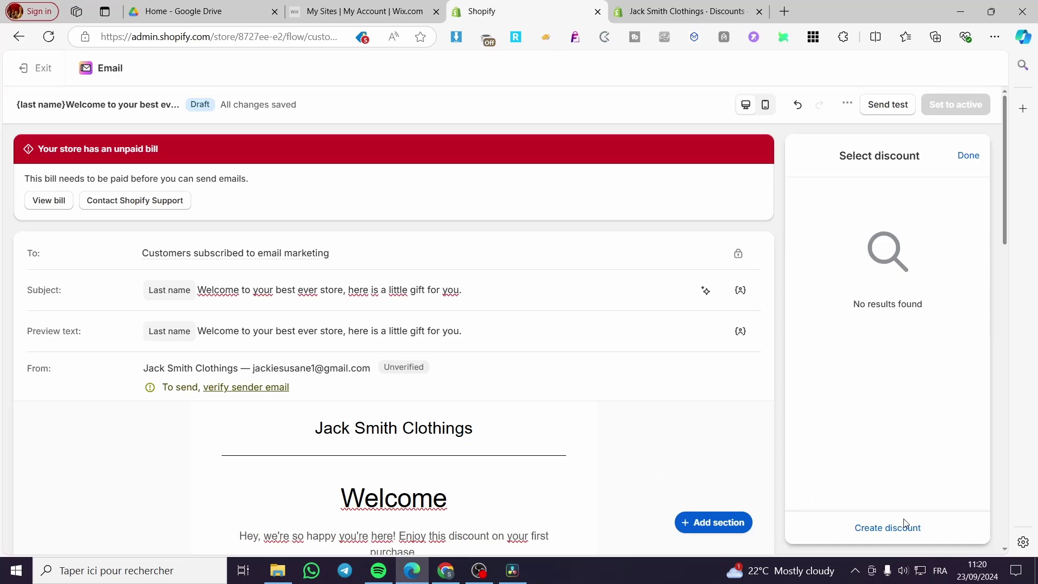
Step: Retry the empty discount picker, then go to the store's discounts list
{"action": "left_click", "coordinate": [965, 159]}
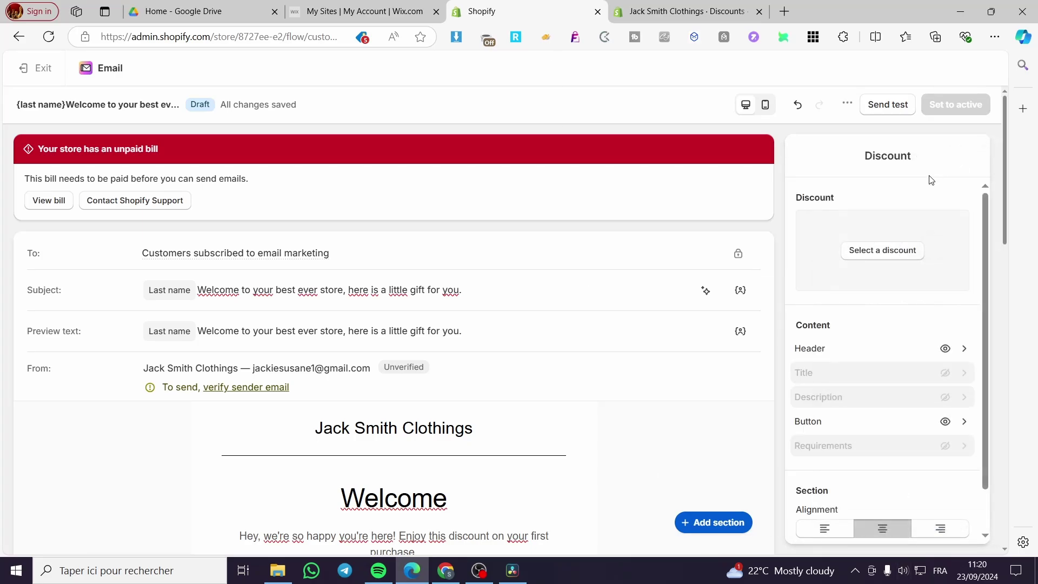
{"action": "left_click", "coordinate": [882, 250]}
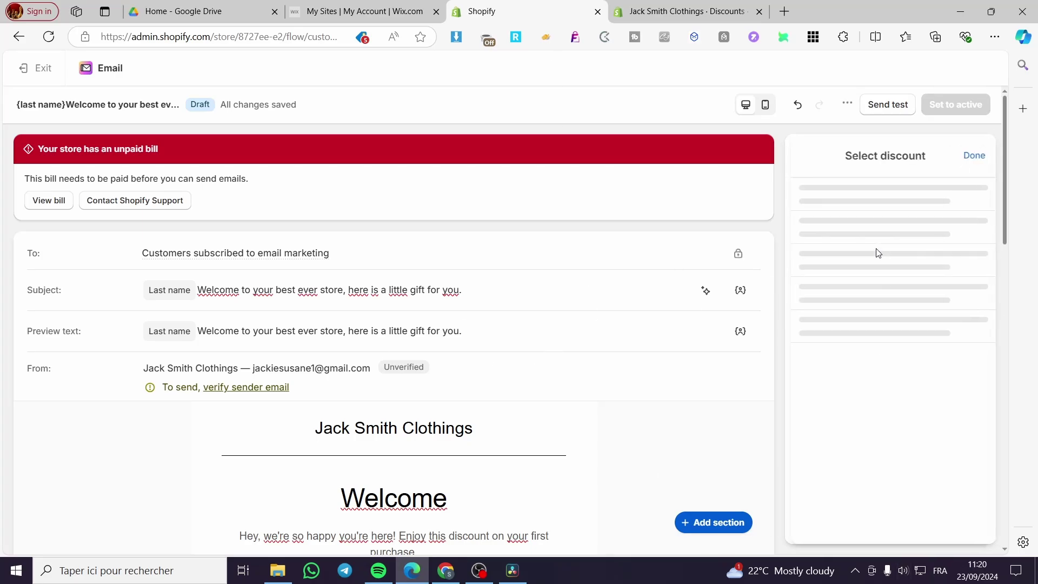
{"action": "left_click", "coordinate": [973, 158]}
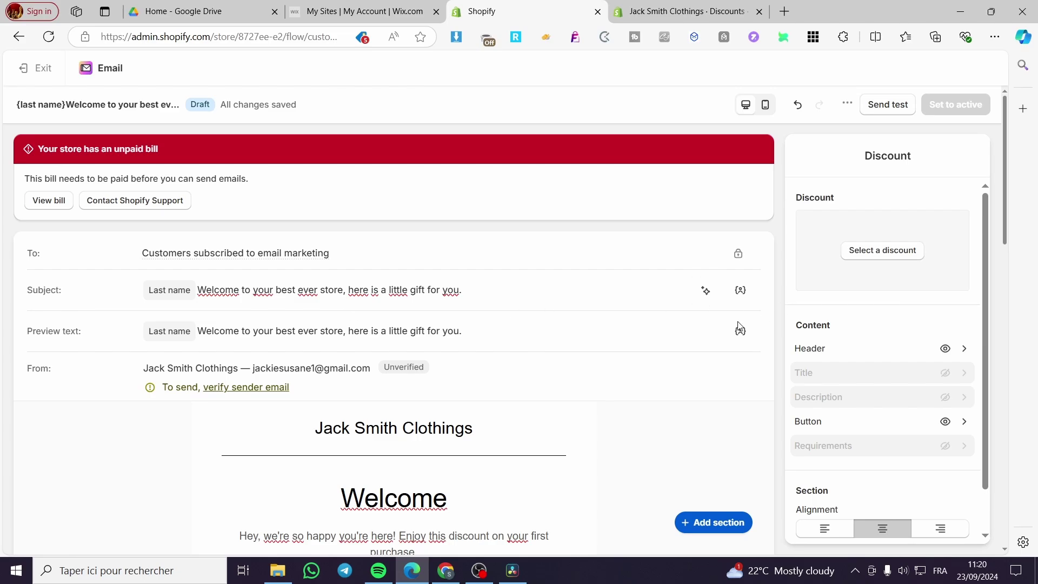
{"action": "left_click", "coordinate": [884, 251]}
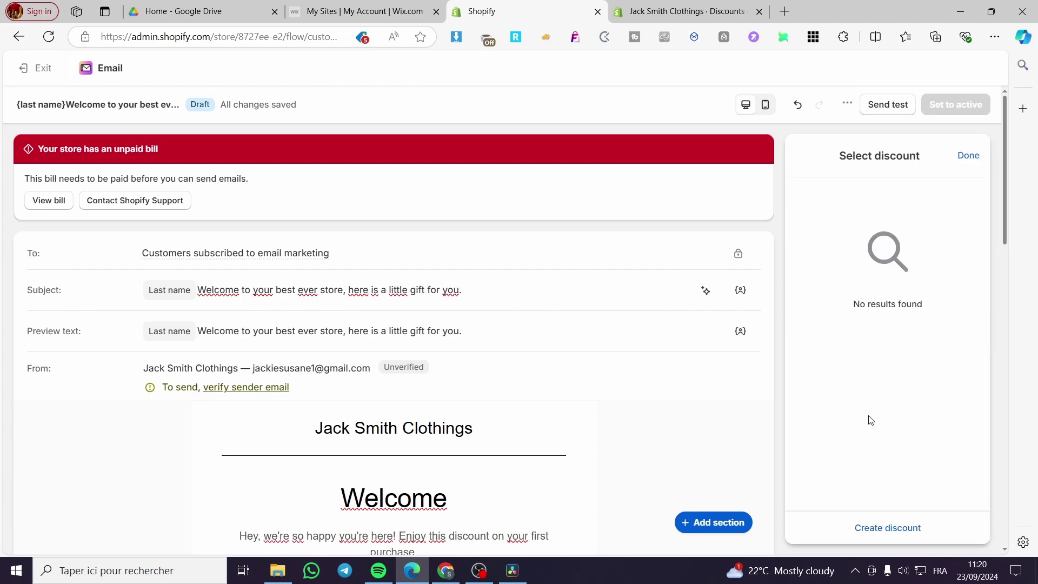
{"action": "left_click", "coordinate": [908, 532]}
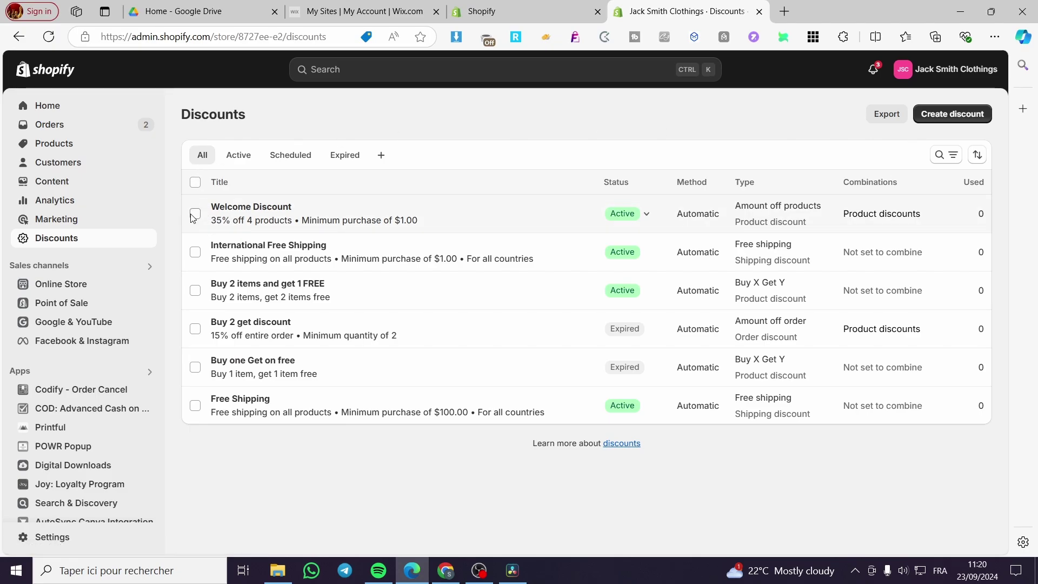
Step: Select and activate the Welcome Discount, then return to the email editor
{"action": "left_click", "coordinate": [195, 215]}
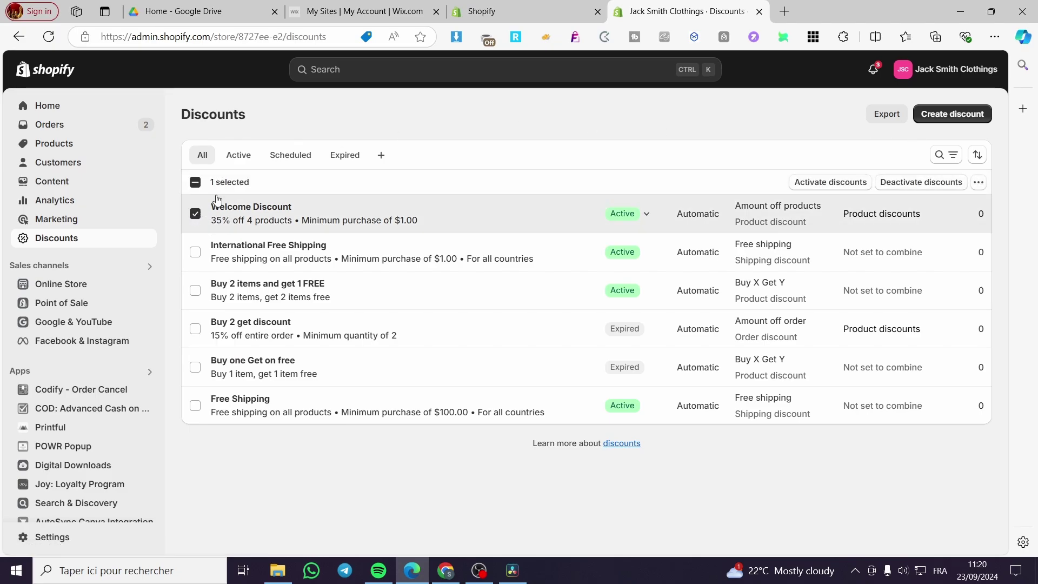
{"action": "left_click", "coordinate": [830, 183]}
{"action": "left_click", "coordinate": [677, 337]}
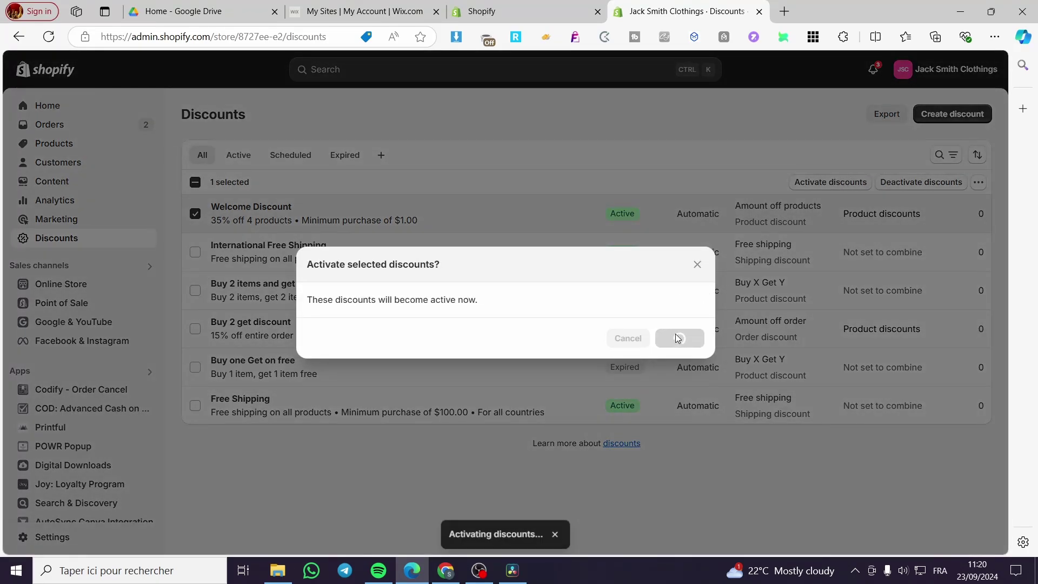
{"action": "left_click", "coordinate": [596, 6]}
{"action": "left_click", "coordinate": [967, 157]}
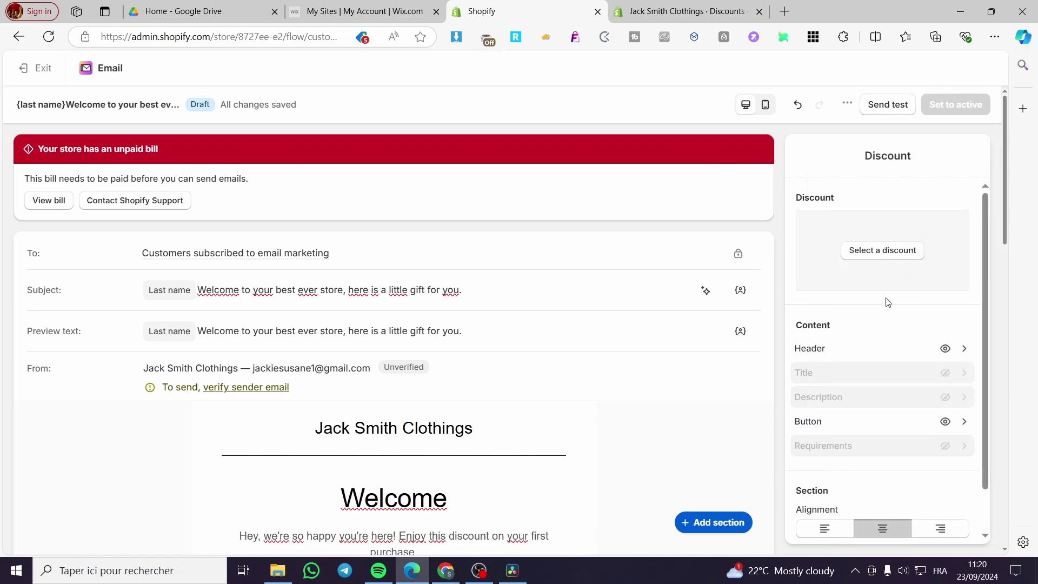
{"action": "left_click", "coordinate": [889, 251]}
{"action": "left_click", "coordinate": [963, 158]}
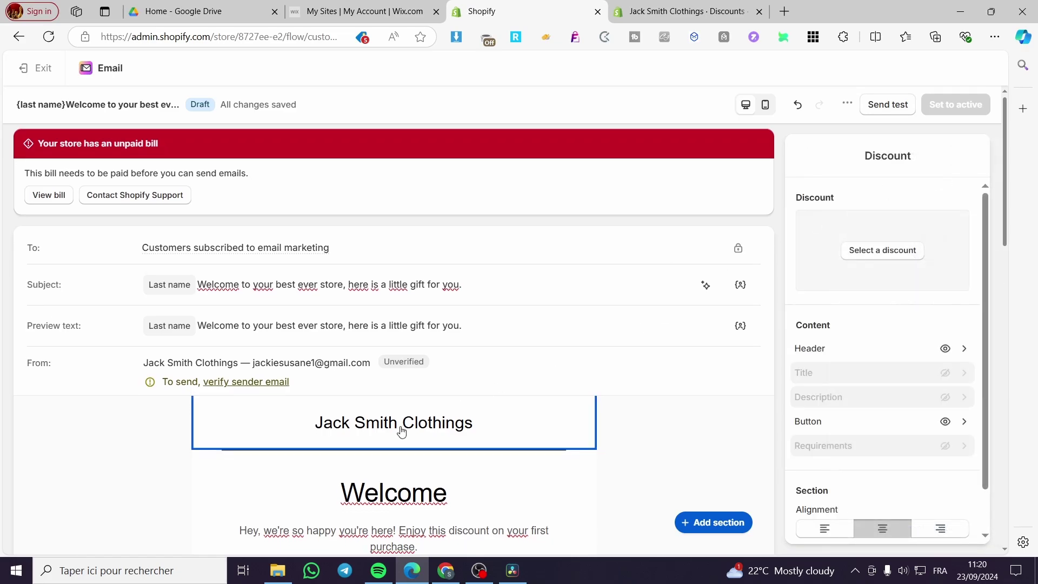
{"action": "scroll", "coordinate": [493, 406], "scroll_direction": "down", "scroll_amount": 10}
{"action": "scroll", "coordinate": [456, 370], "scroll_direction": "up", "scroll_amount": 2}
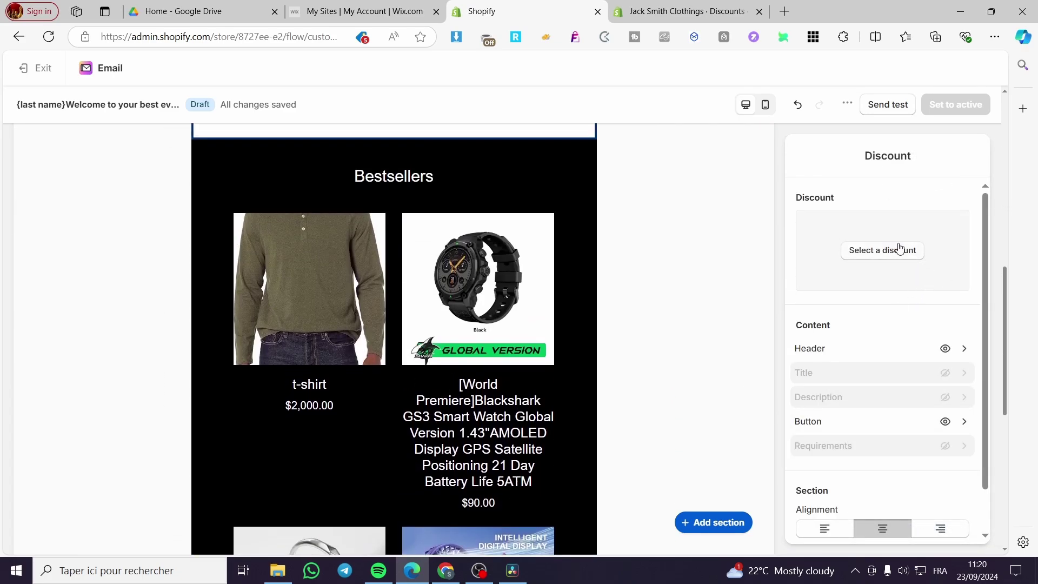
{"action": "scroll", "coordinate": [331, 243], "scroll_direction": "up", "scroll_amount": 4}
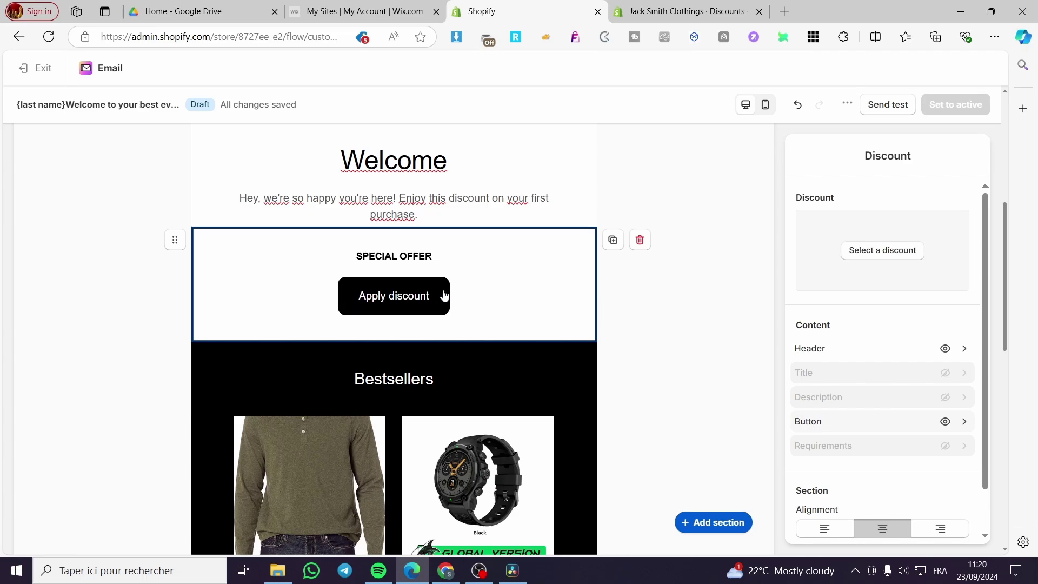
{"action": "left_click", "coordinate": [701, 347]}
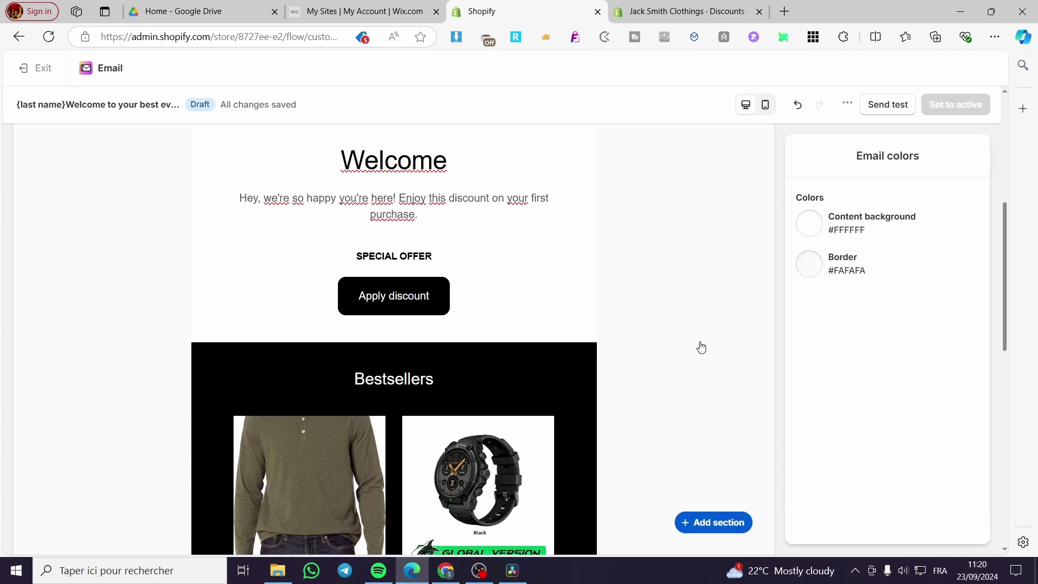
{"action": "left_click", "coordinate": [429, 339]}
{"action": "scroll", "coordinate": [456, 254], "scroll_direction": "up", "scroll_amount": 5}
{"action": "scroll", "coordinate": [502, 295], "scroll_direction": "down", "scroll_amount": 8}
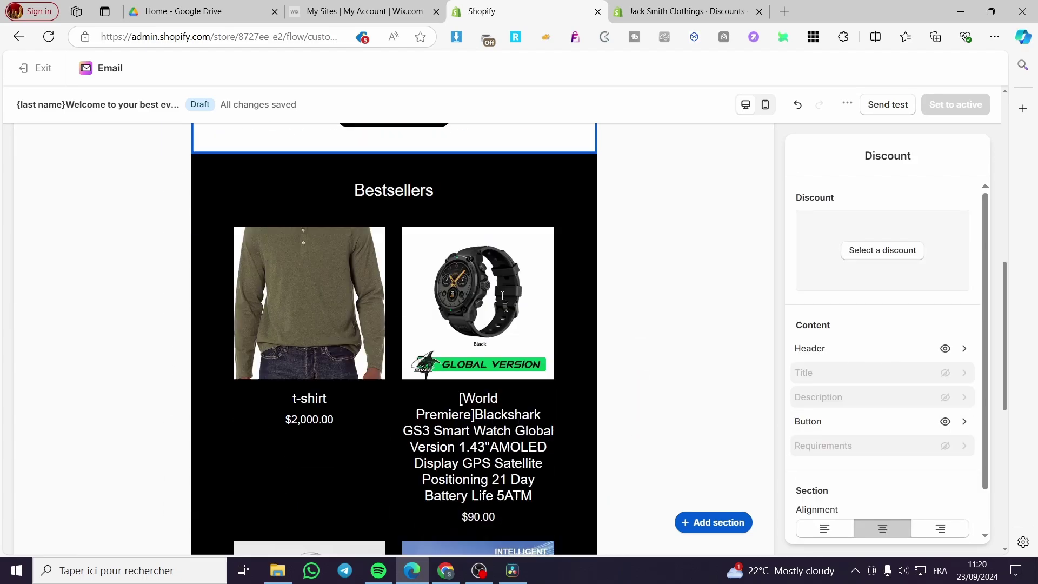
{"action": "scroll", "coordinate": [492, 399], "scroll_direction": "down", "scroll_amount": 5}
{"action": "left_click", "coordinate": [475, 297]}
{"action": "scroll", "coordinate": [459, 299], "scroll_direction": "up", "scroll_amount": 7}
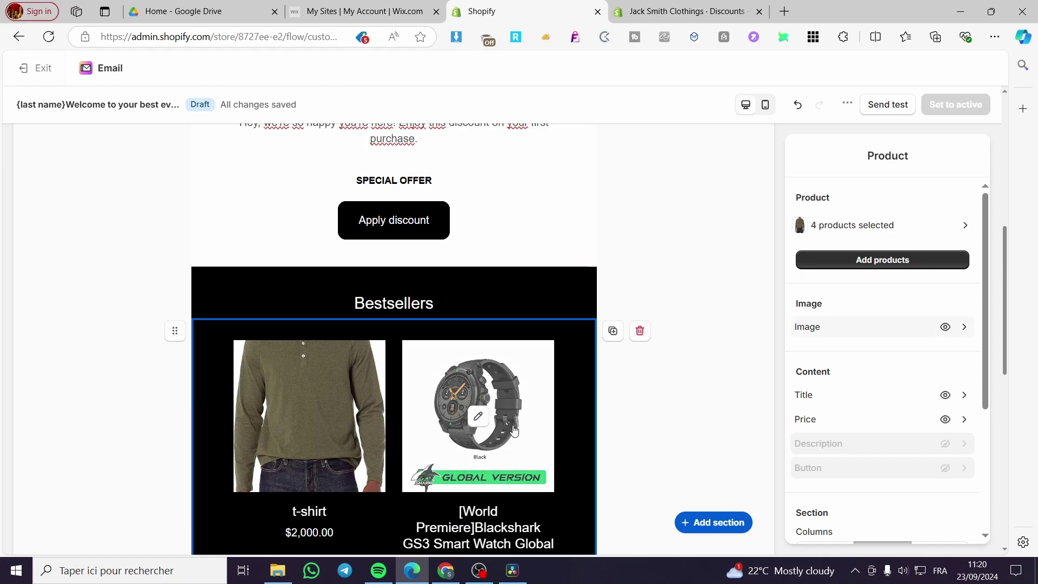
{"action": "scroll", "coordinate": [513, 429], "scroll_direction": "down", "scroll_amount": 1}
{"action": "scroll", "coordinate": [324, 357], "scroll_direction": "down", "scroll_amount": 5}
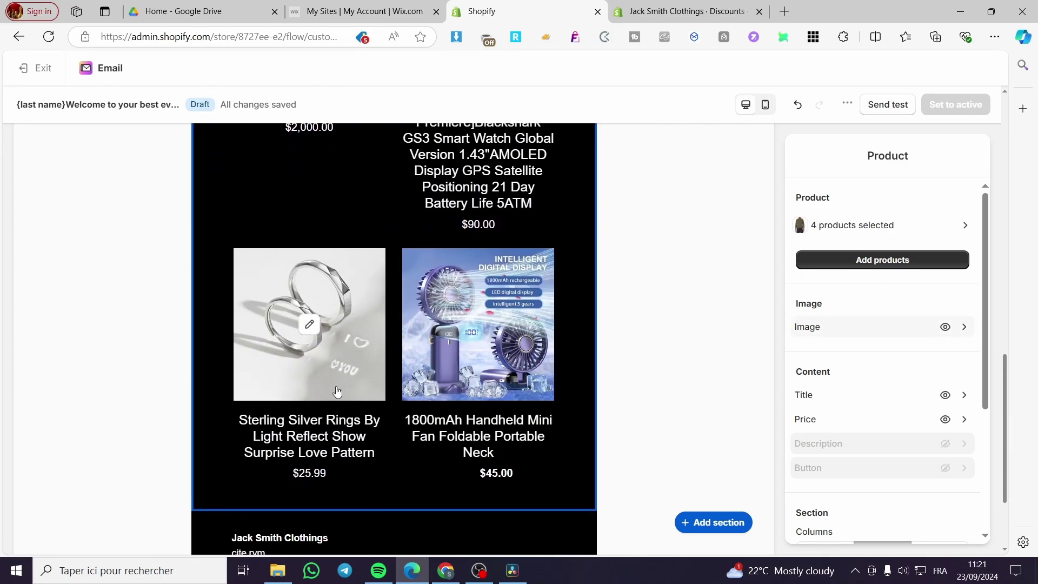
{"action": "scroll", "coordinate": [324, 379], "scroll_direction": "down", "scroll_amount": 2}
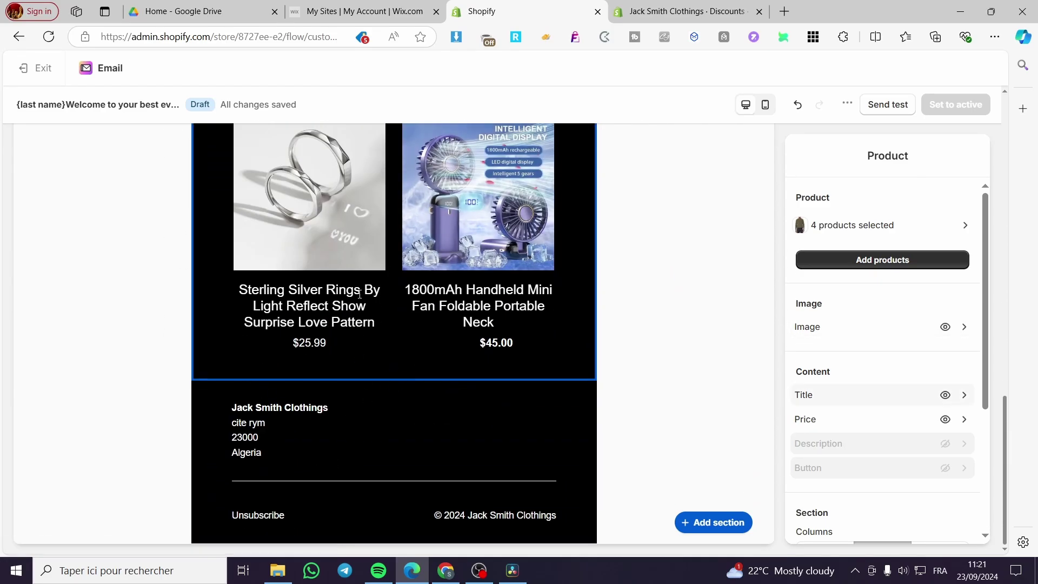
{"action": "scroll", "coordinate": [442, 400], "scroll_direction": "up", "scroll_amount": 2}
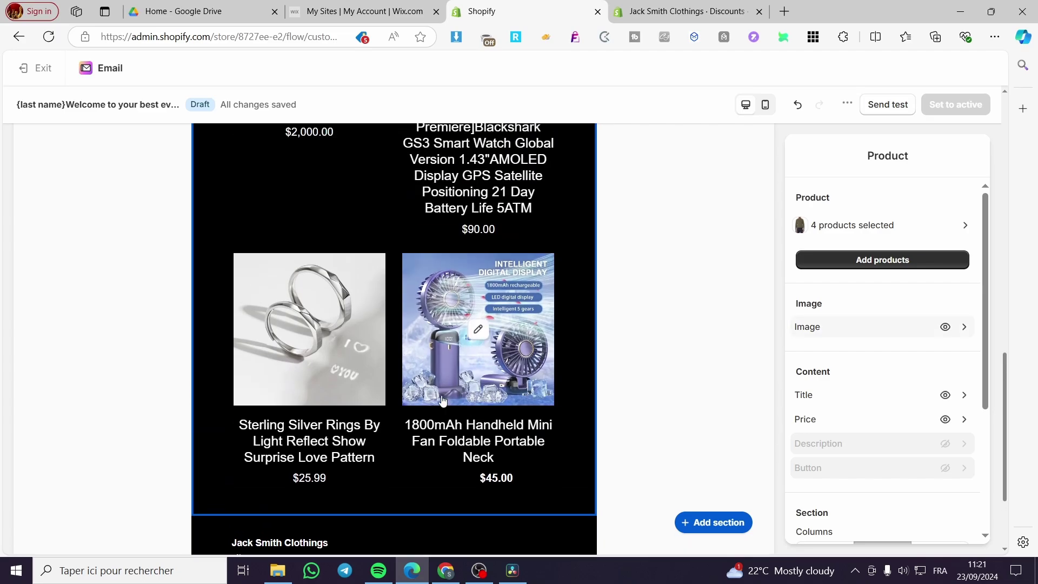
{"action": "scroll", "coordinate": [492, 408], "scroll_direction": "down", "scroll_amount": 2}
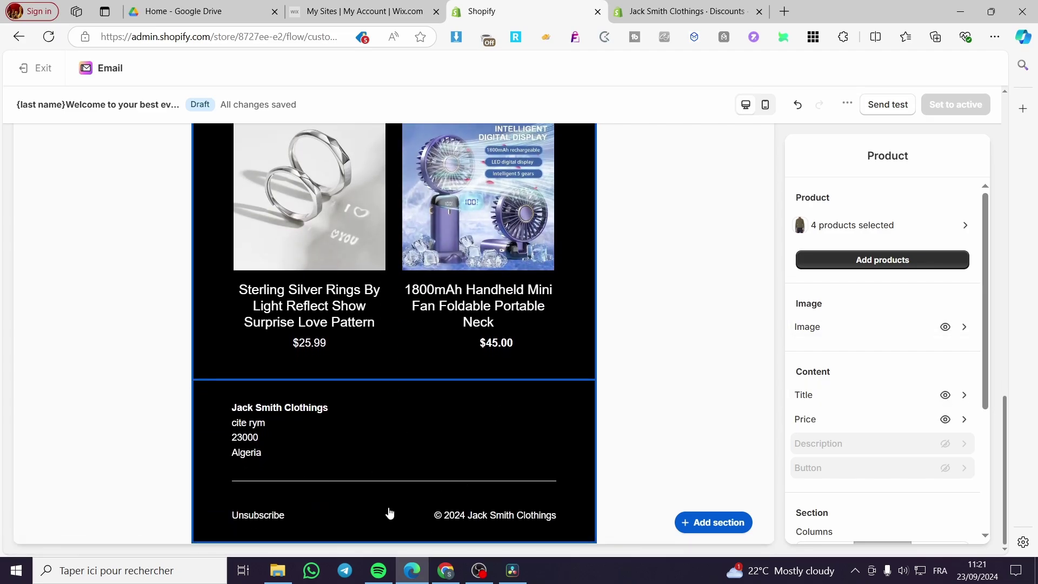
{"action": "left_click", "coordinate": [259, 522]}
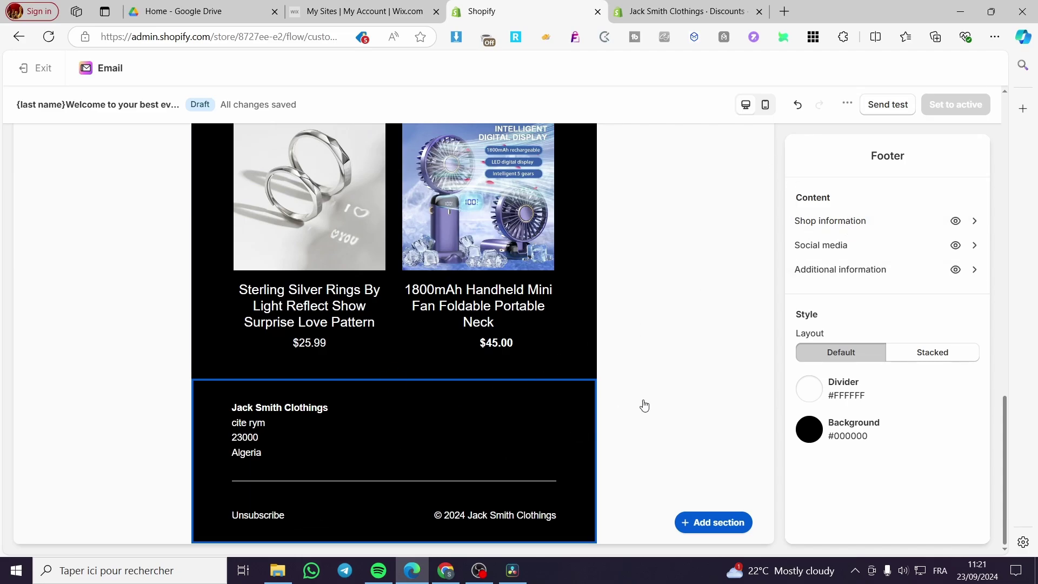
{"action": "scroll", "coordinate": [643, 413], "scroll_direction": "up", "scroll_amount": 3}
Step: Insert a Discount section just above the welcome email's footer
{"action": "scroll", "coordinate": [644, 414], "scroll_direction": "down", "scroll_amount": 3}
{"action": "left_click", "coordinate": [704, 523]}
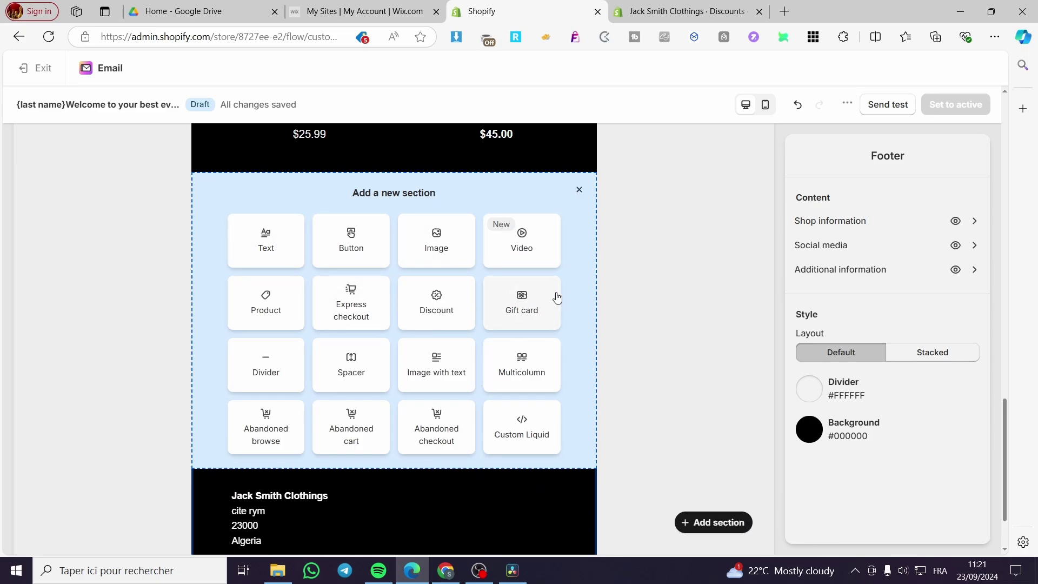
{"action": "left_click", "coordinate": [437, 314]}
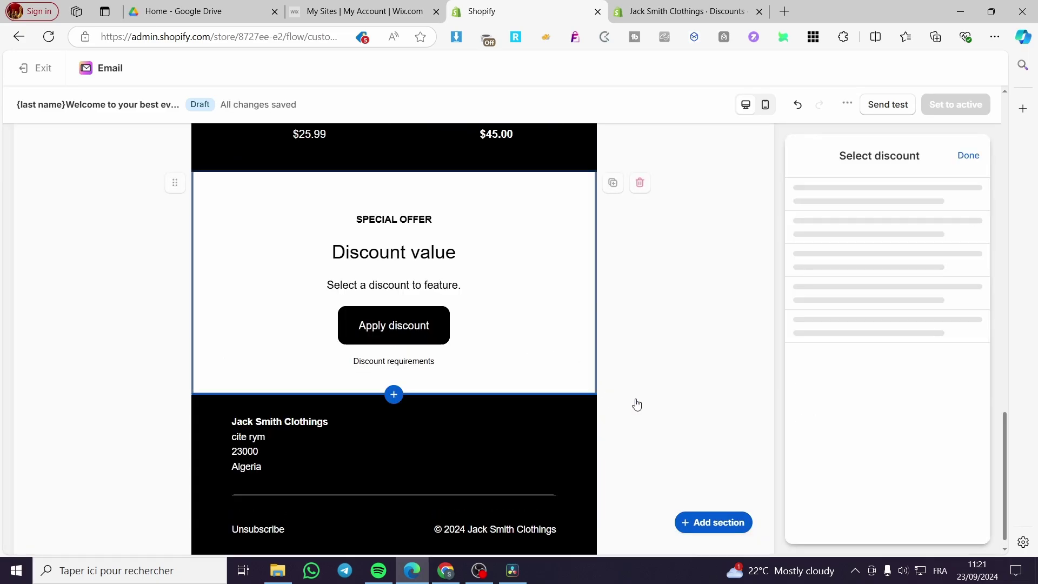